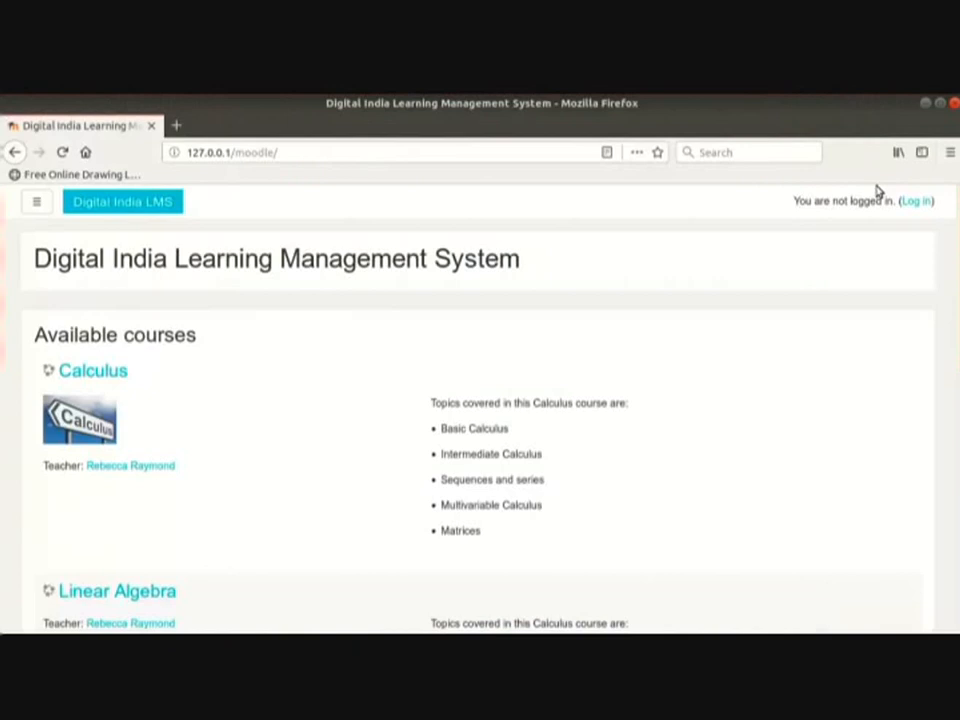
# Step: Log in with the teacher's username and password and open the Calculus course
pyautogui.click(916, 201)
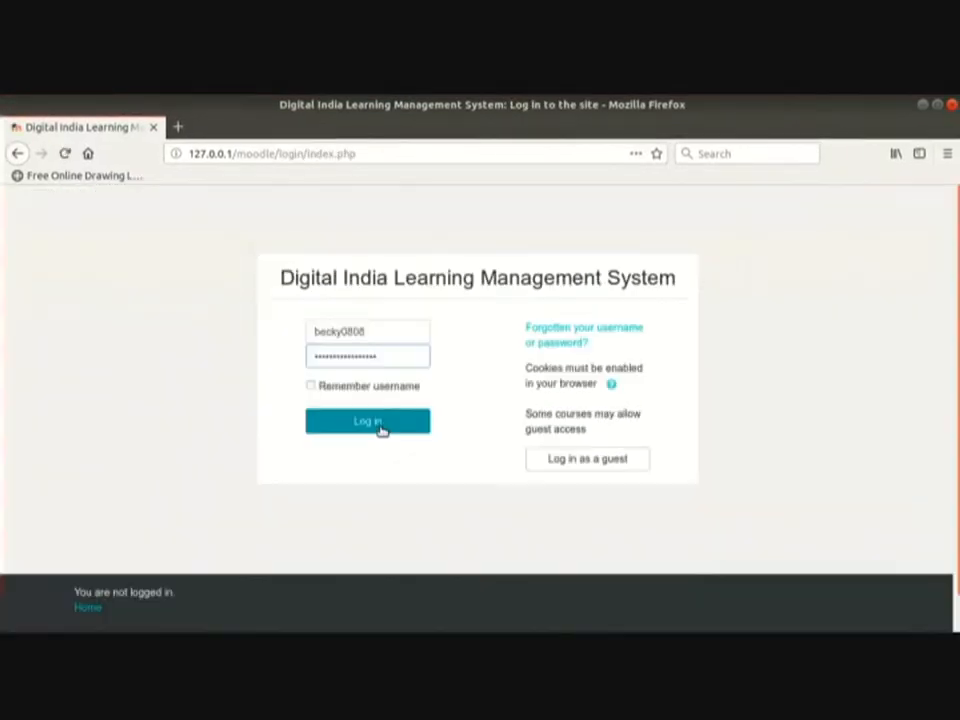
pyautogui.click(379, 427)
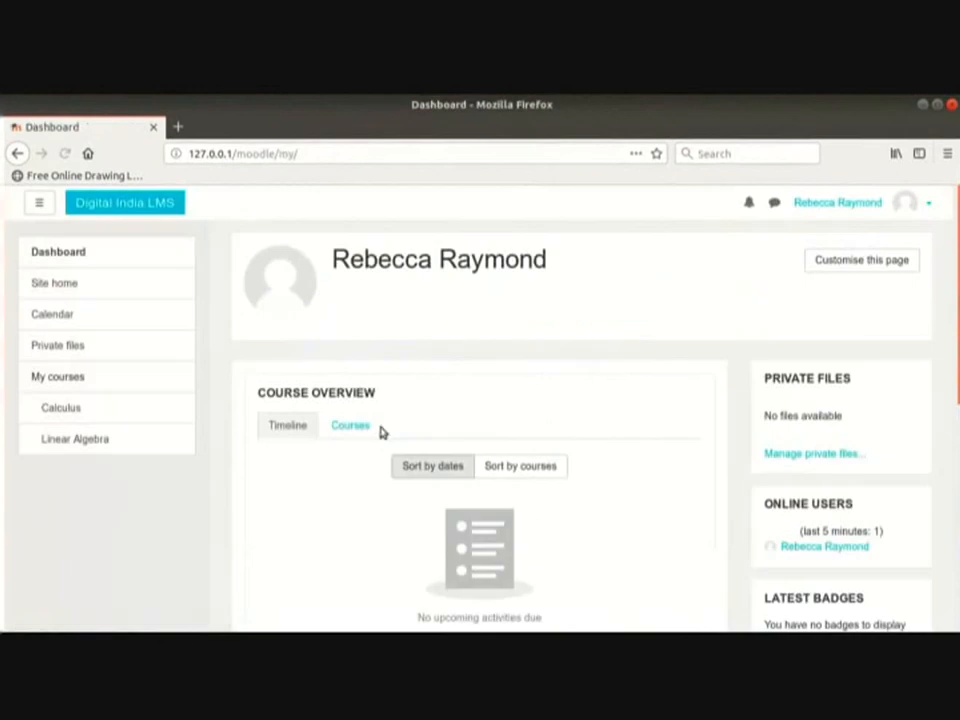
pyautogui.click(75, 410)
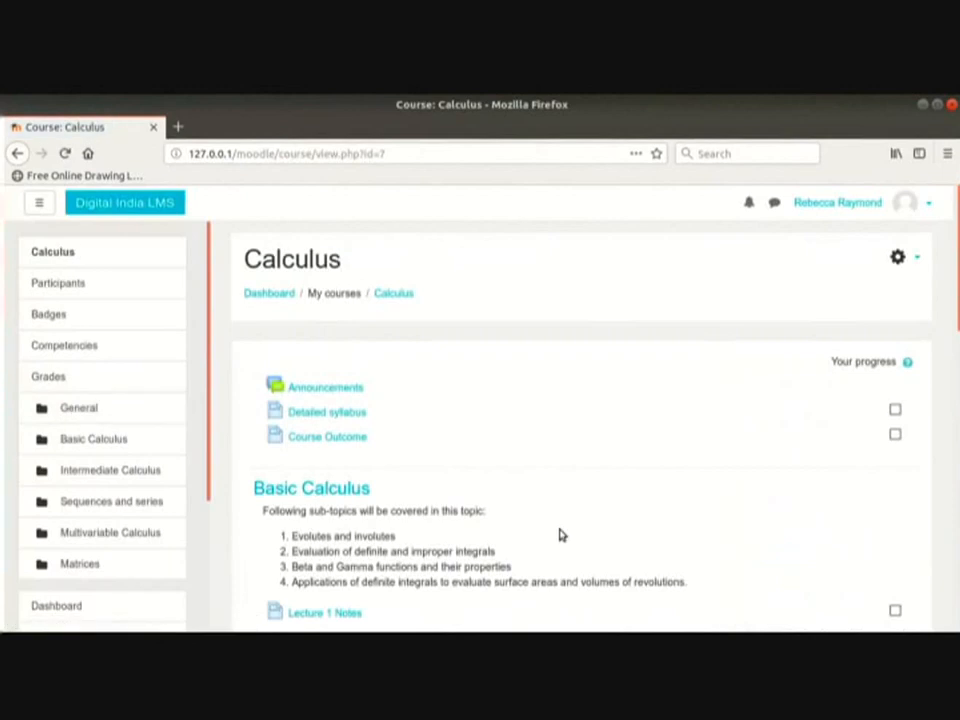
# Step: Turn editing on for the Calculus course
pyautogui.scroll(-2, 540, 530)
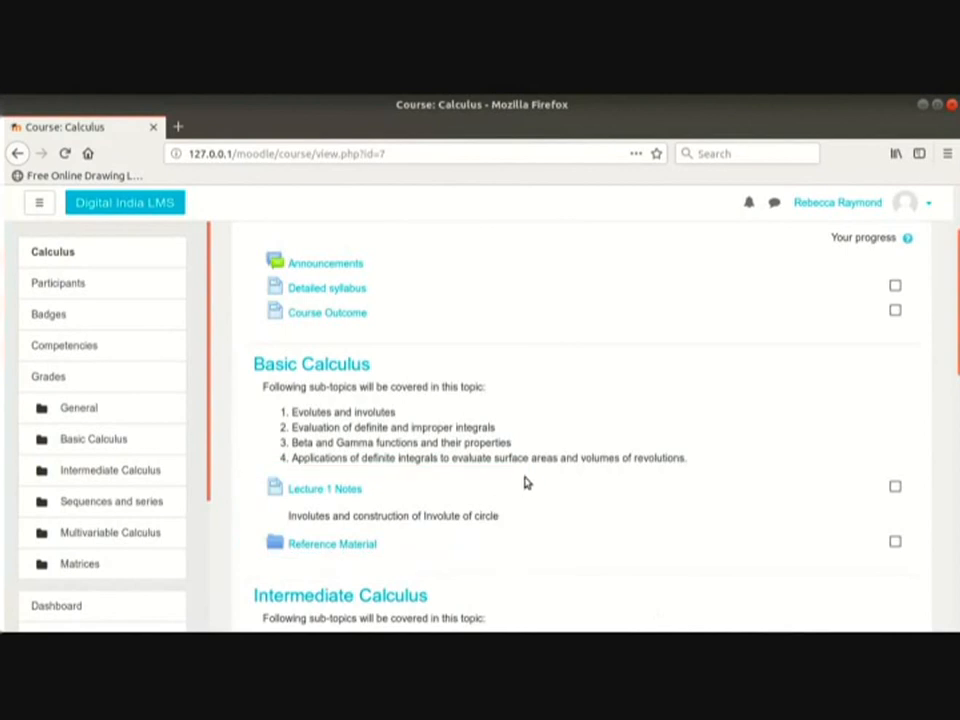
pyautogui.scroll(3, 527, 480)
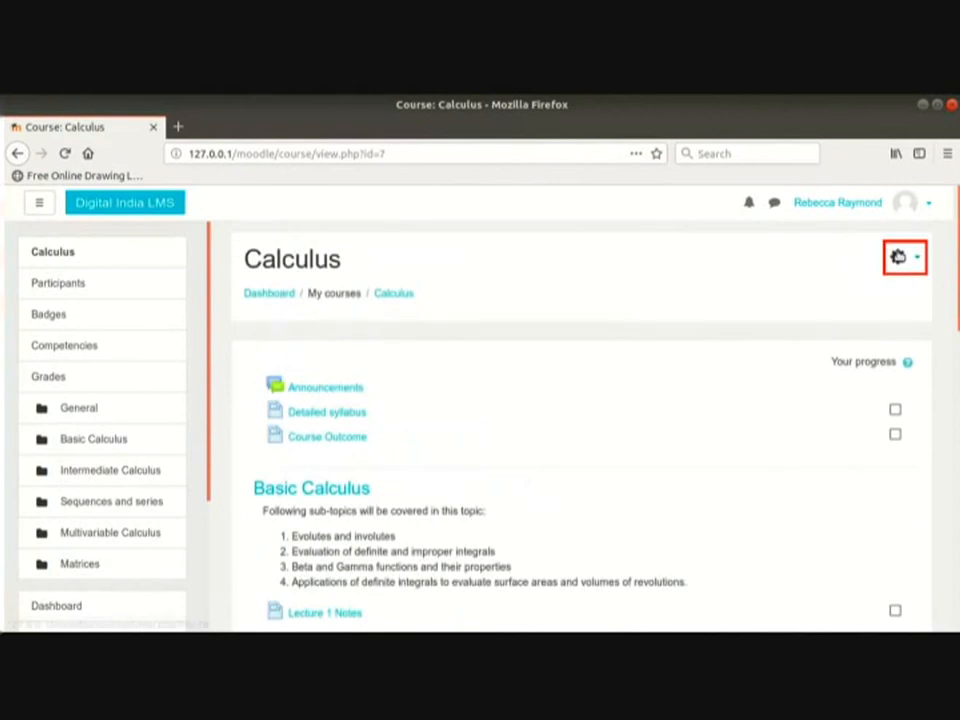
pyautogui.click(898, 257)
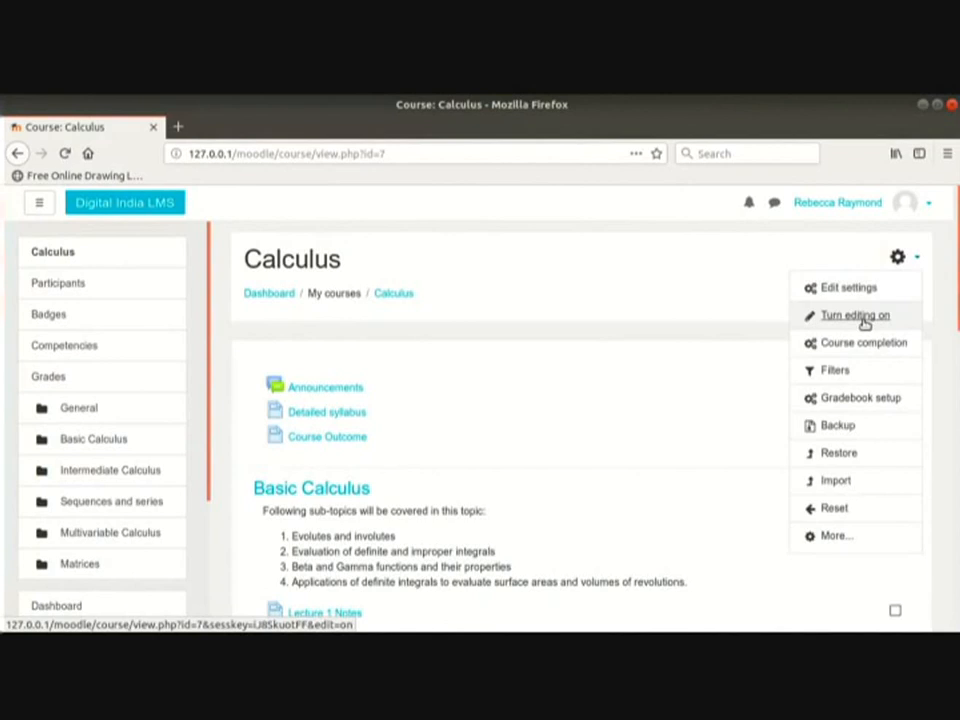
pyautogui.click(855, 316)
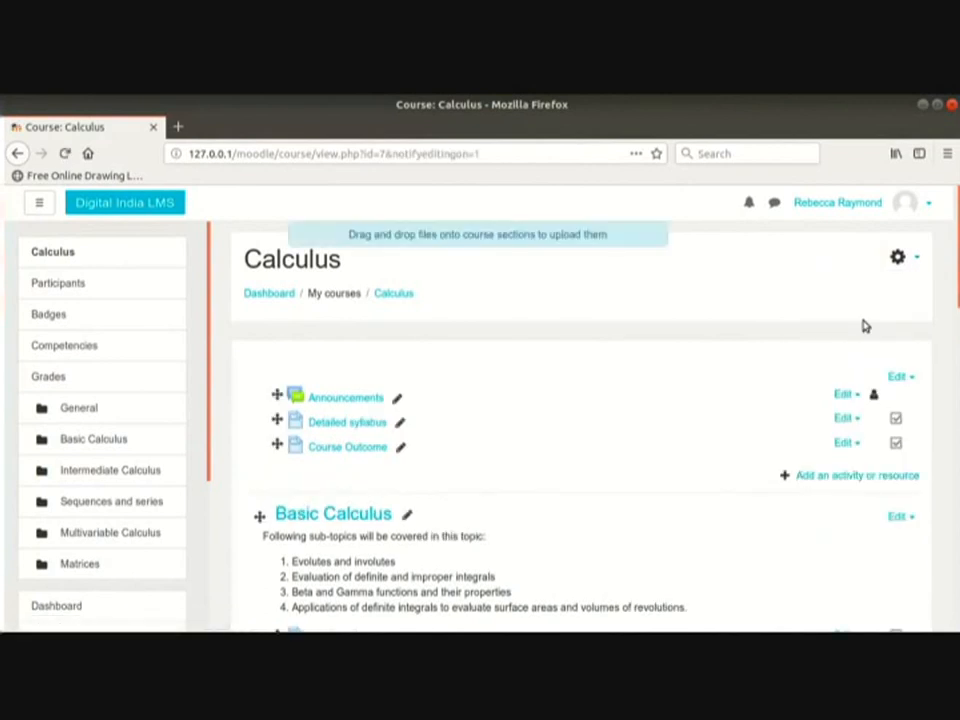
# Step: Add a new URL resource to the Basic Calculus topic
pyautogui.scroll(-1, 834, 393)
pyautogui.scroll(-3, 834, 393)
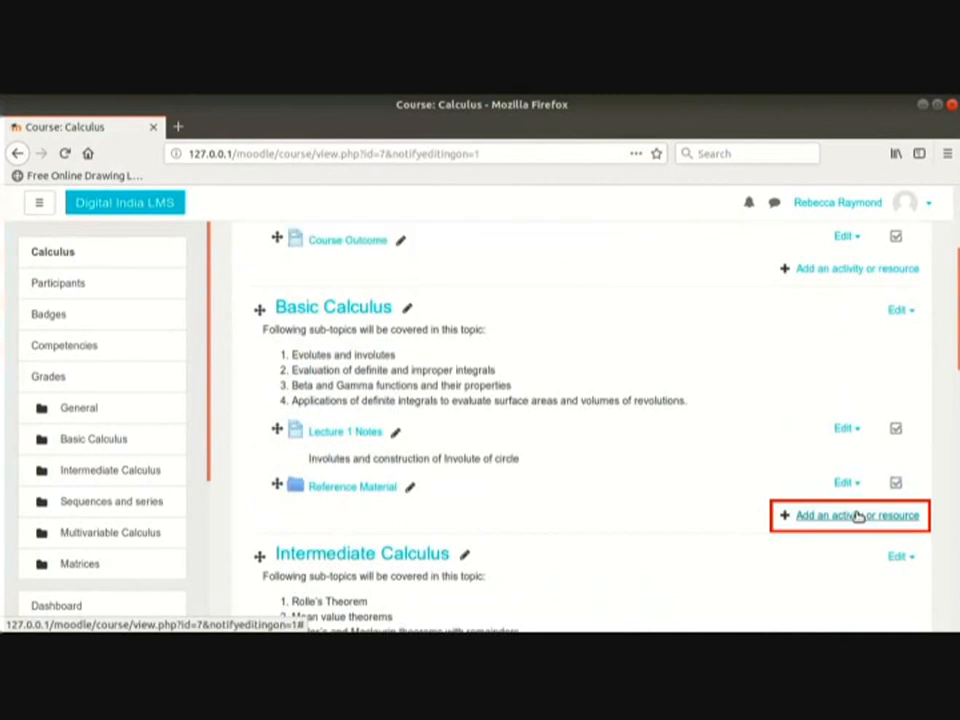
pyautogui.click(857, 516)
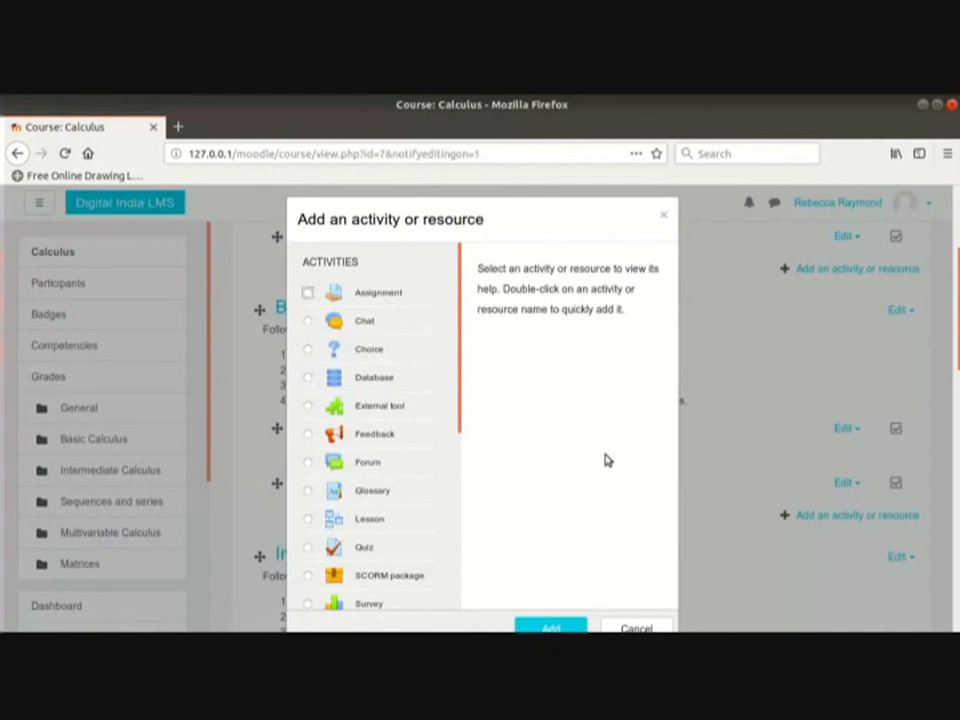
pyautogui.scroll(-1, 545, 445)
pyautogui.scroll(-5, 427, 407)
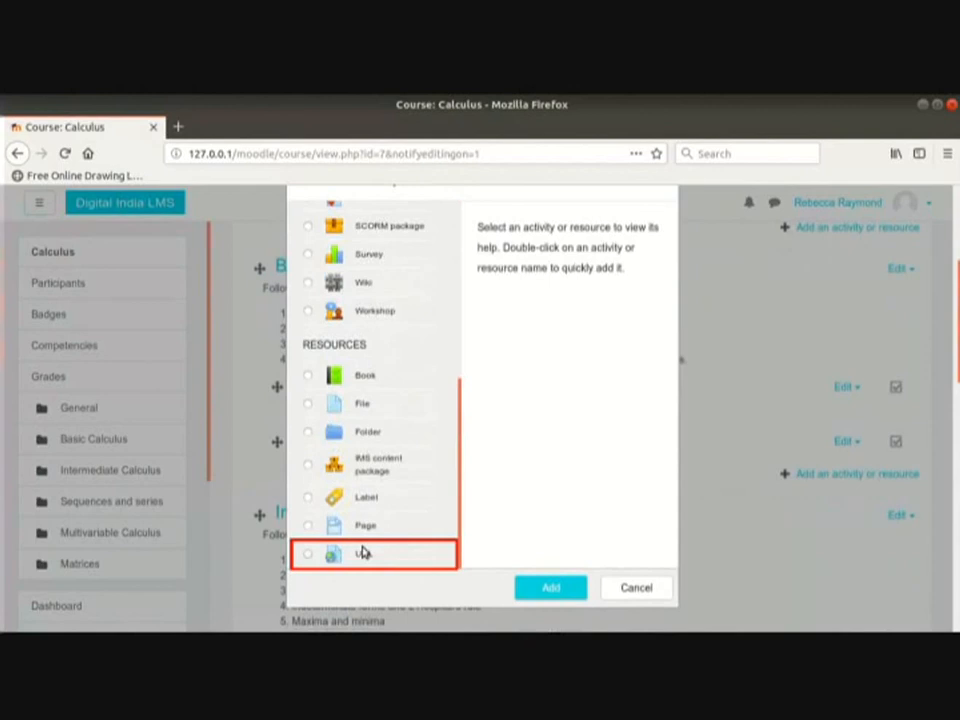
pyautogui.click(364, 553)
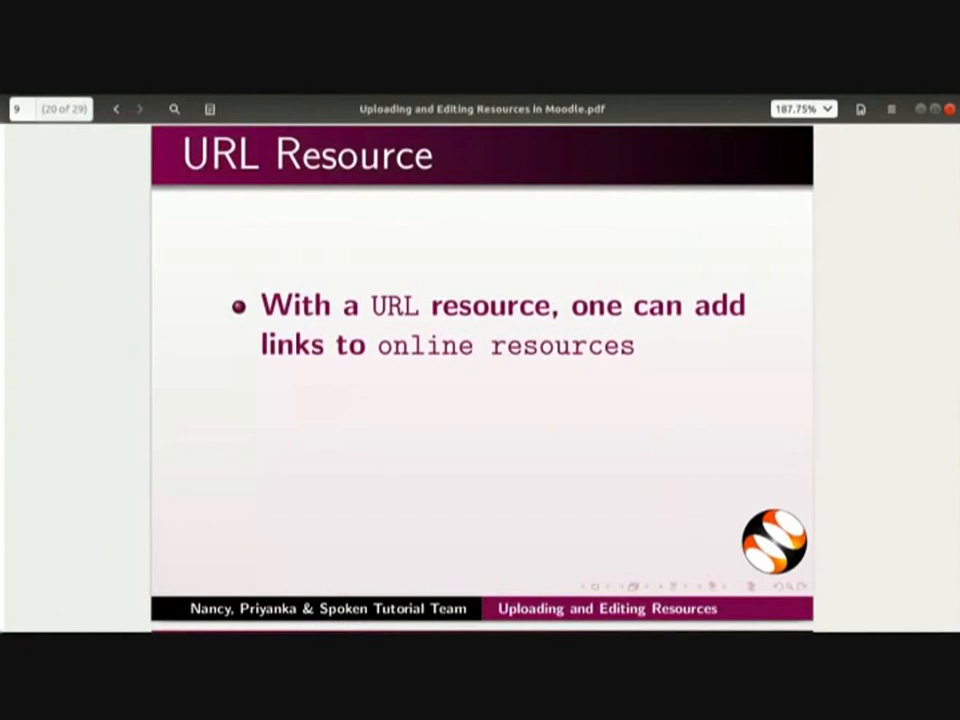
pyautogui.press('pagedown')
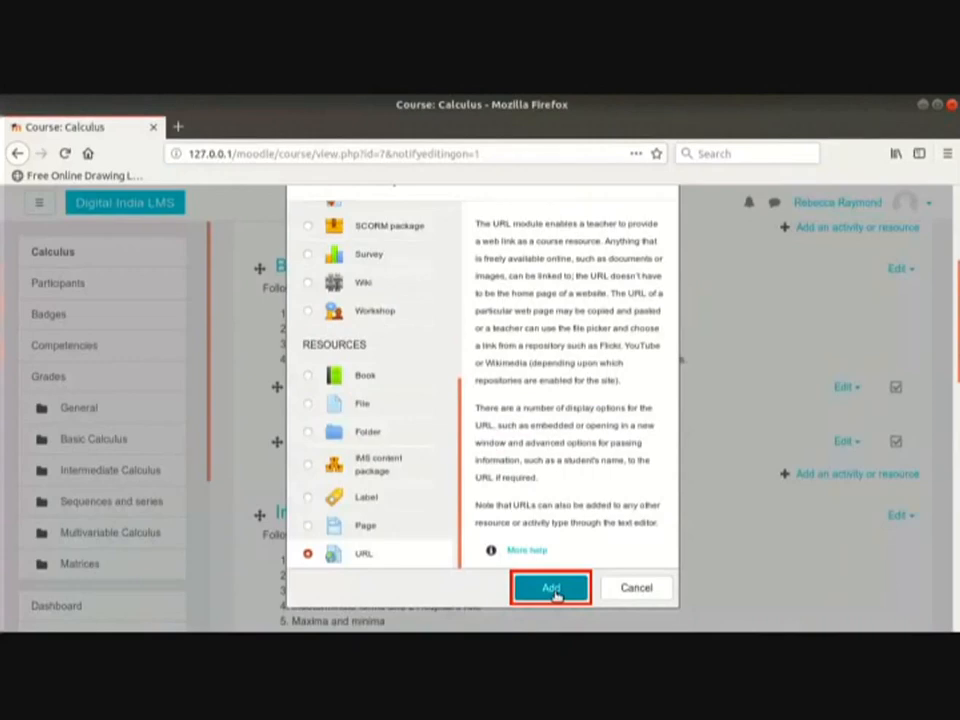
pyautogui.click(553, 589)
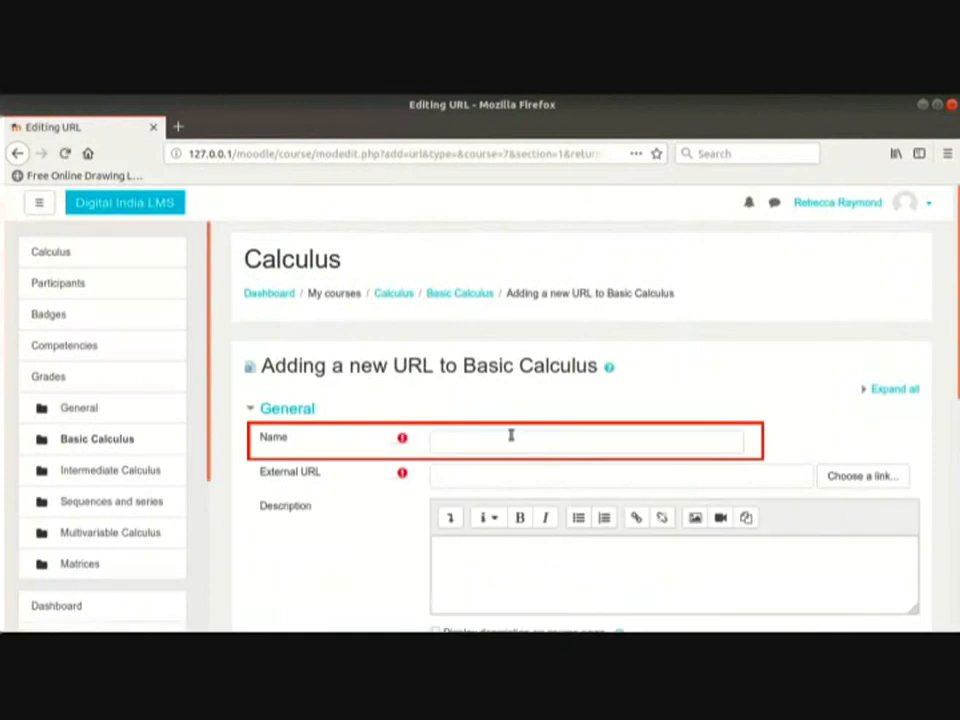
pyautogui.click(511, 435)
pyautogui.write('Evolutes of basic curves')
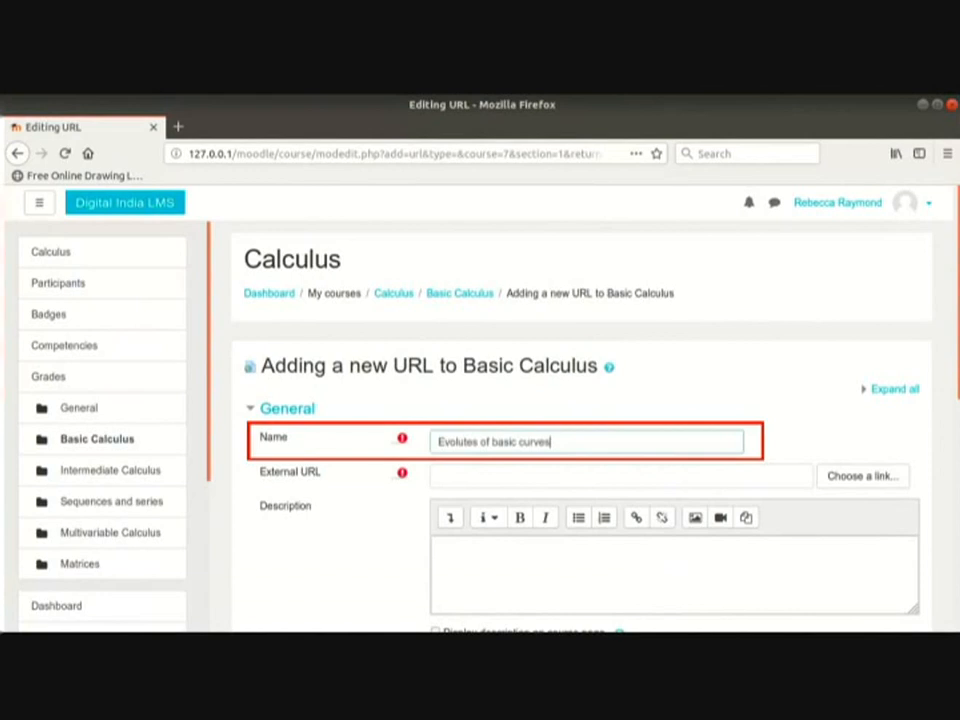
pyautogui.click(572, 477)
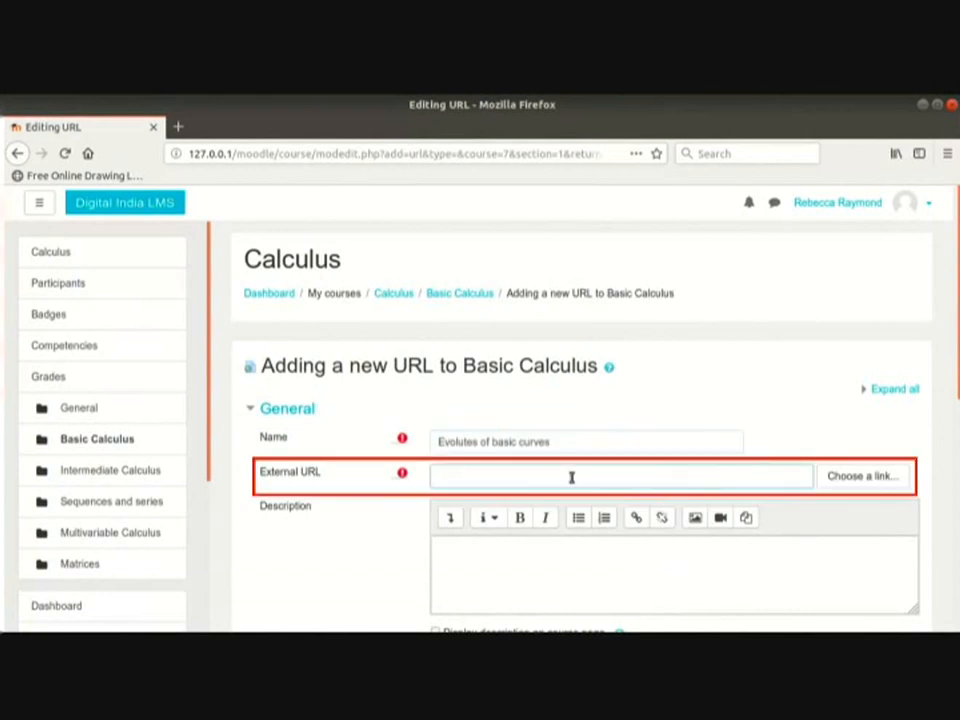
pyautogui.write('https://www.youtube.com/watch?v=-6DBgXFrBdo')
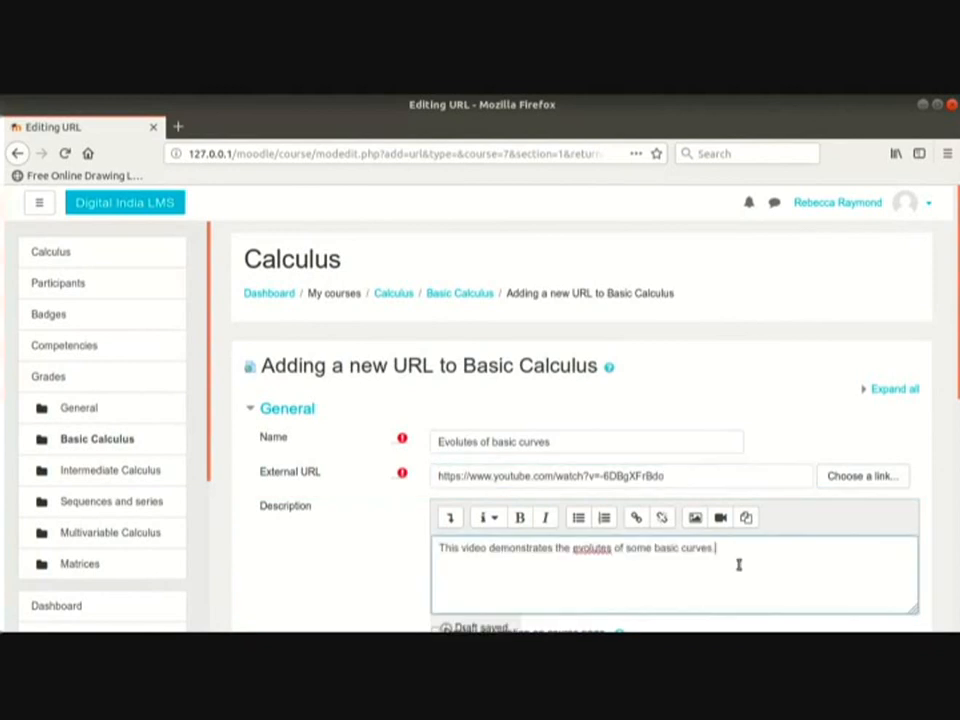
pyautogui.scroll(-3, 600, 520)
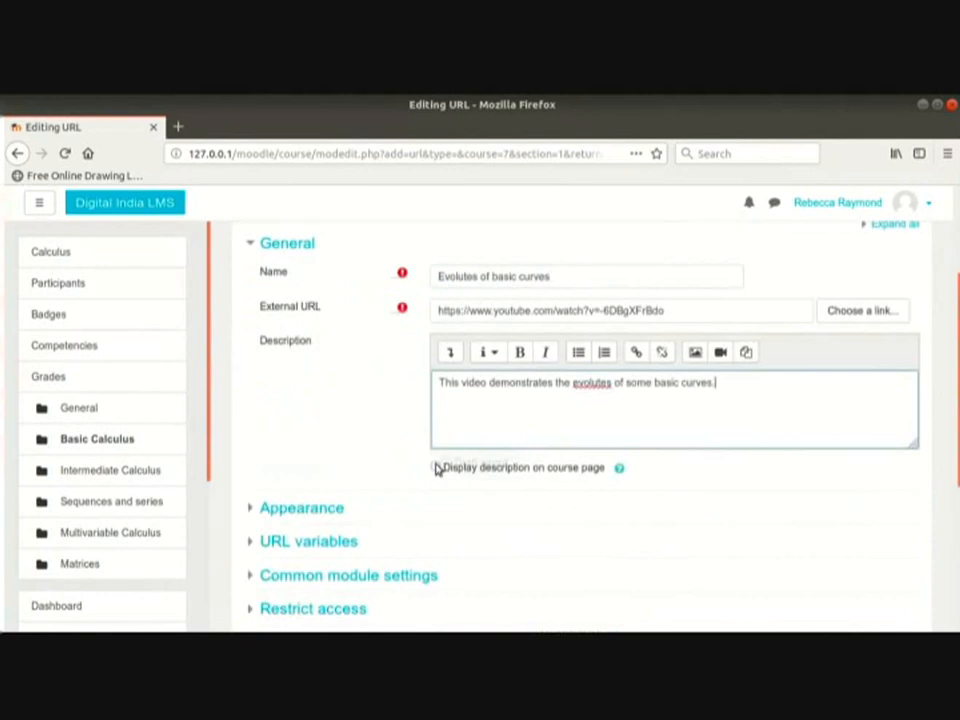
pyautogui.click(436, 467)
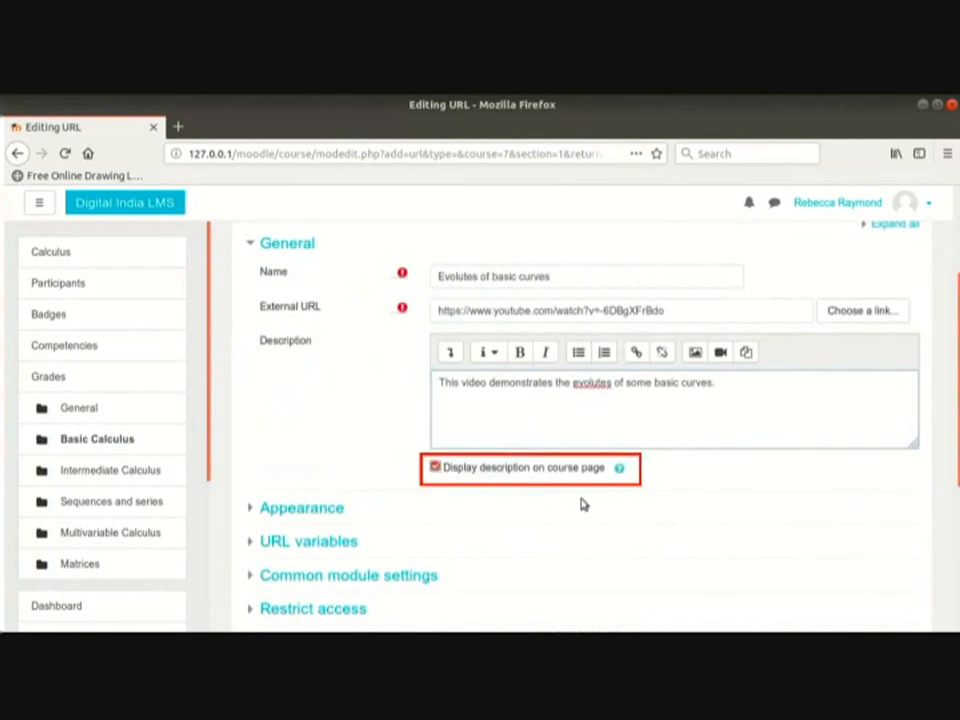
# Step: Try the In pop-up display option in the URL's Appearance settings, and set the display to Embed
pyautogui.scroll(-1, 577, 487)
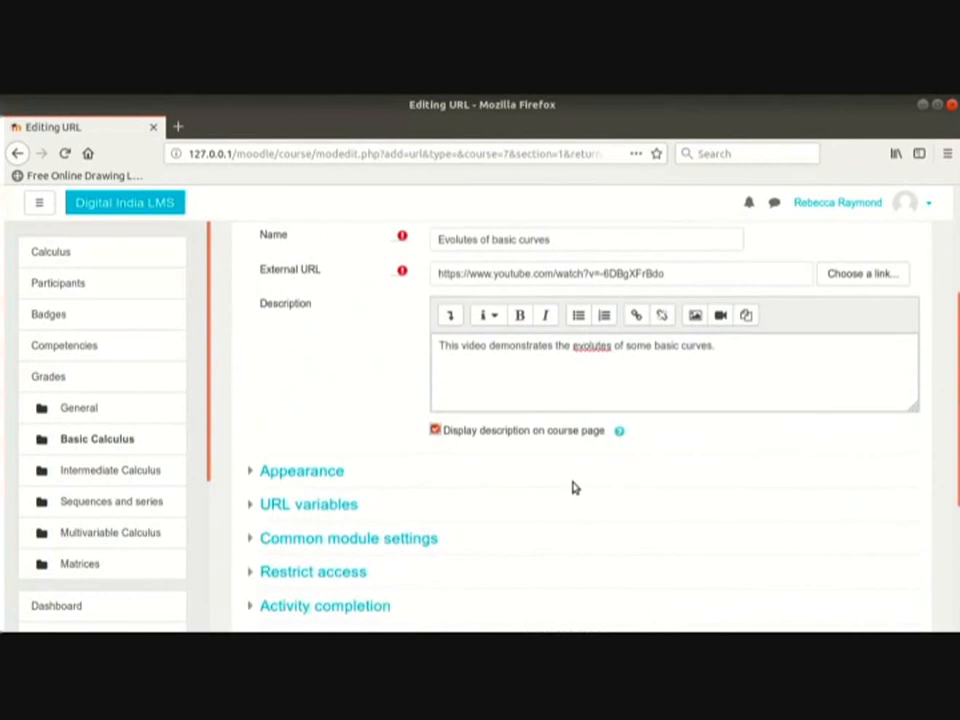
pyautogui.click(286, 470)
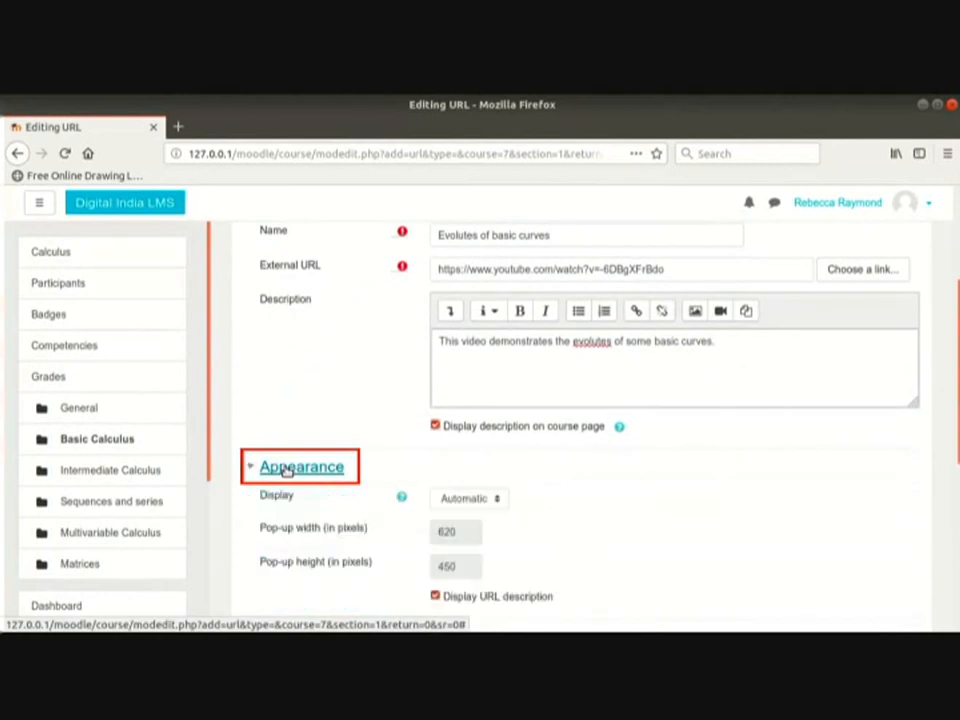
pyautogui.scroll(-1, 446, 467)
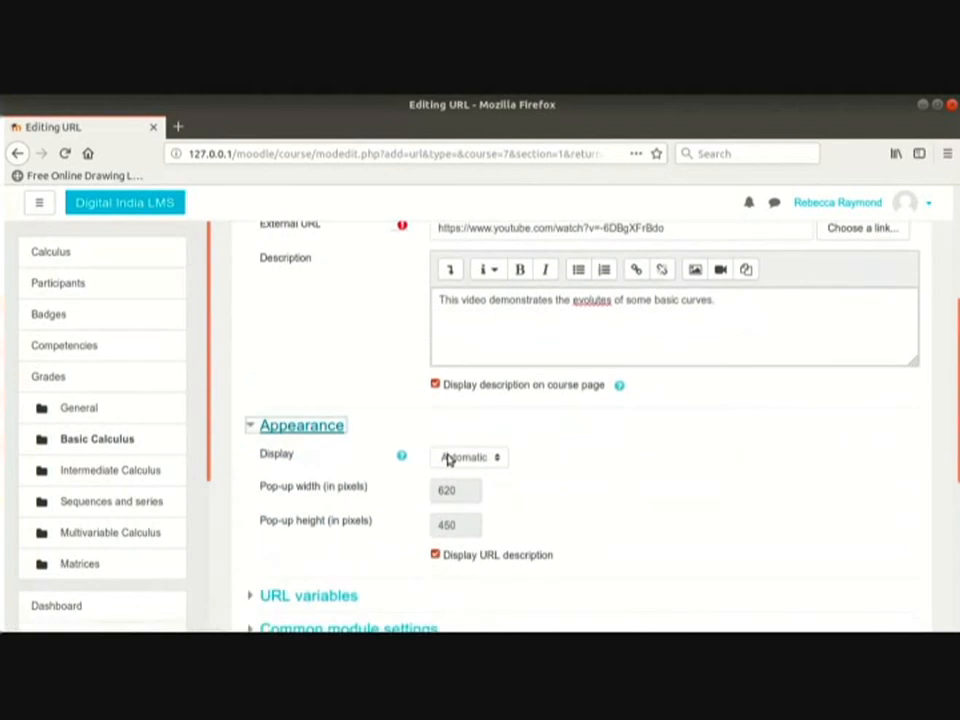
pyautogui.click(485, 464)
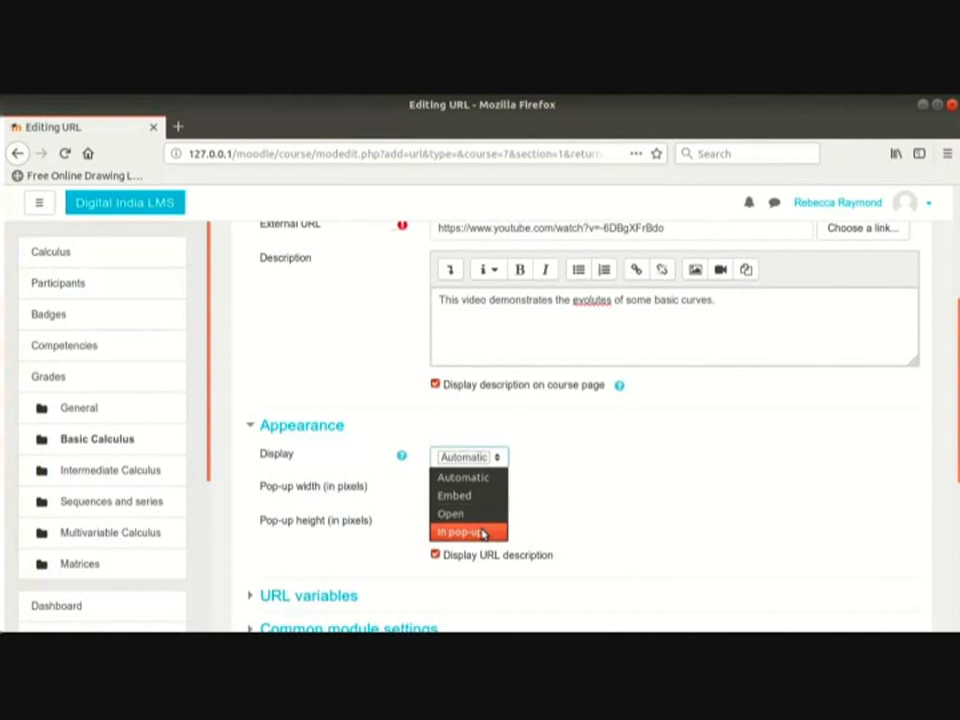
pyautogui.click(482, 533)
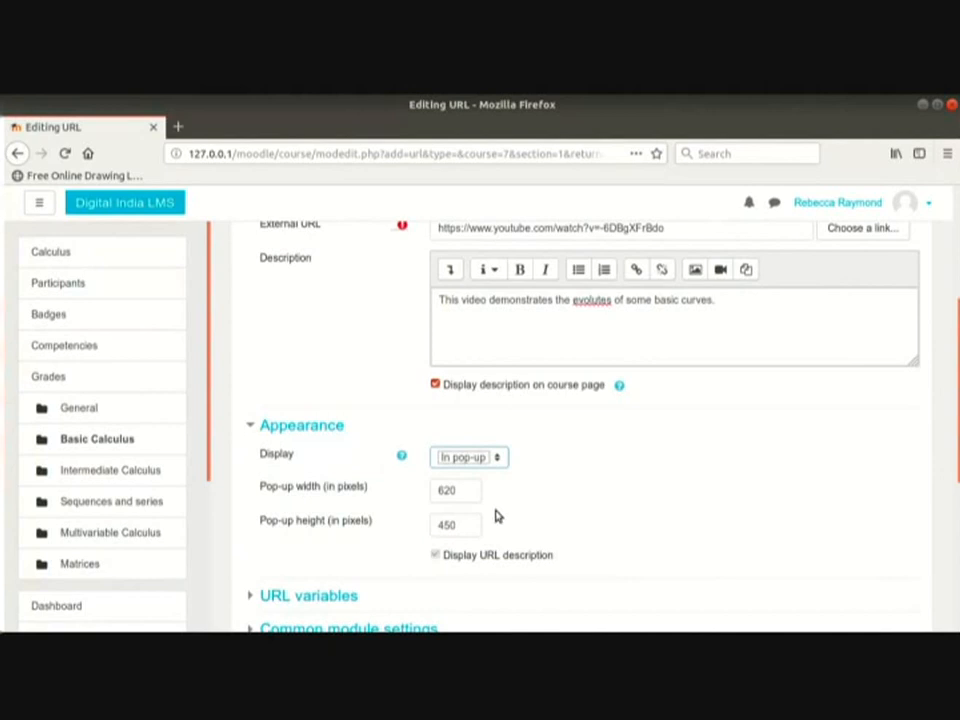
pyautogui.click(492, 458)
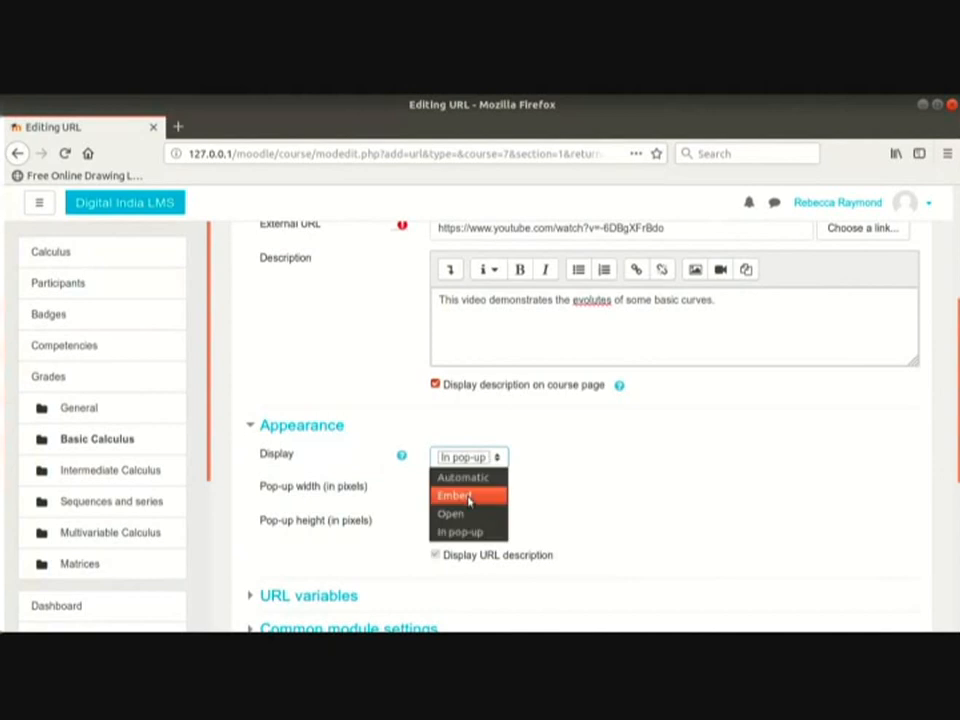
pyautogui.click(468, 497)
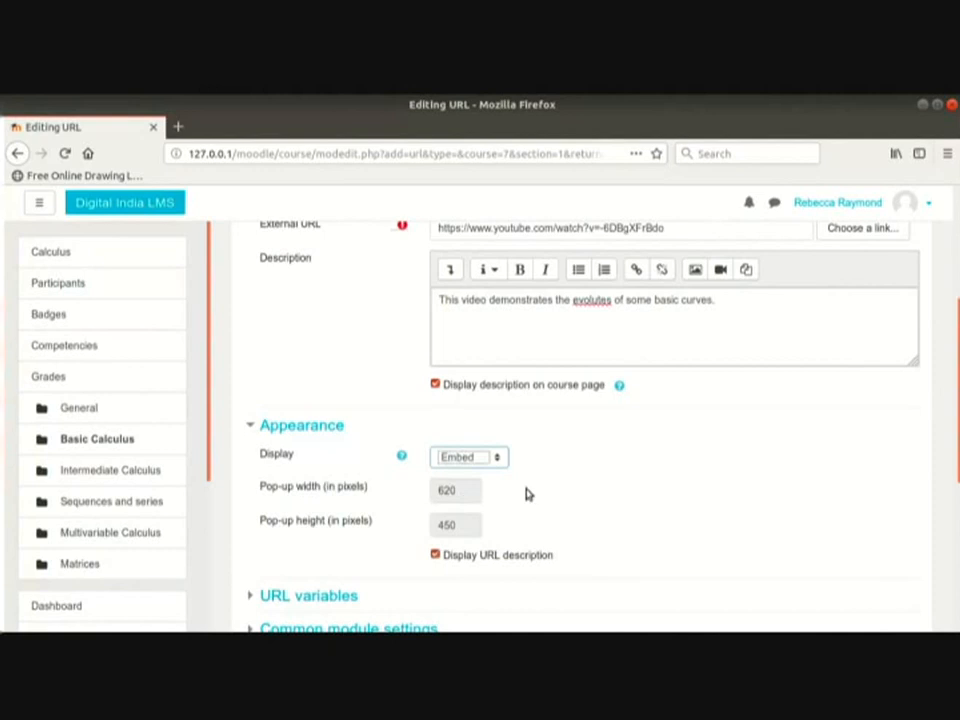
# Step: Set completion tracking to "Show activity as complete when conditions are met", require students to view the activity, and save and return to the course
pyautogui.scroll(-5, 546, 497)
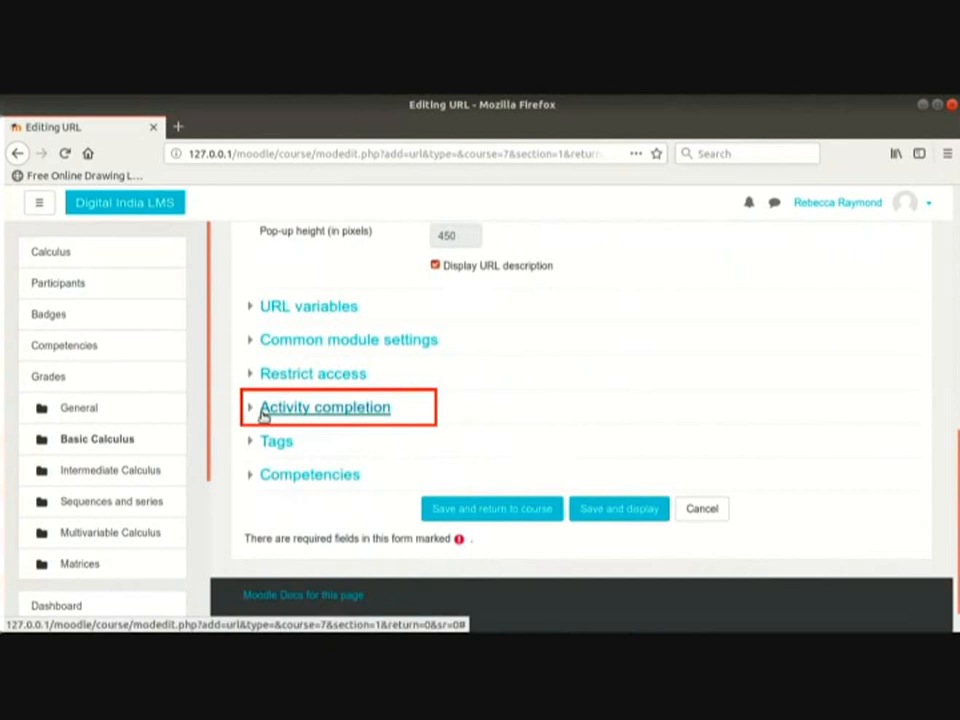
pyautogui.click(264, 412)
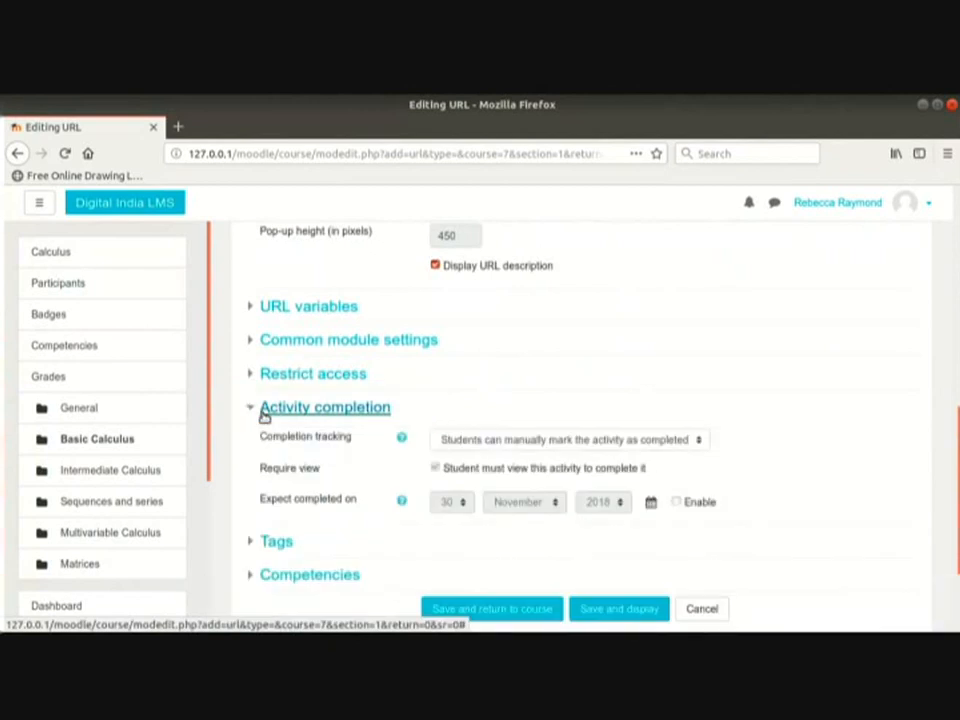
pyautogui.scroll(-2, 476, 403)
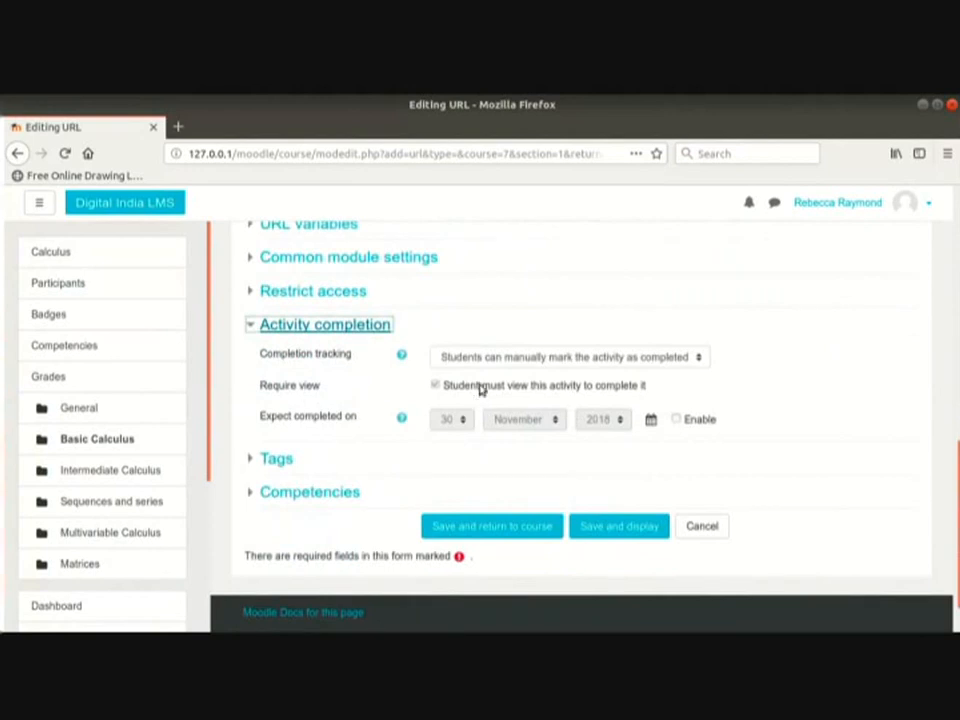
pyautogui.click(516, 364)
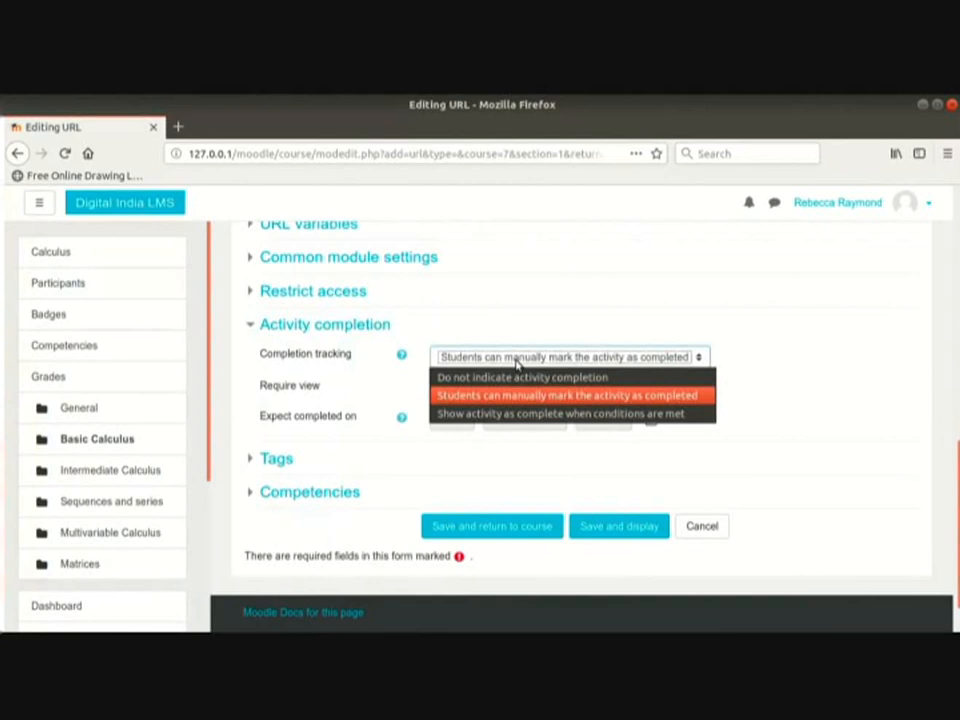
pyautogui.click(655, 413)
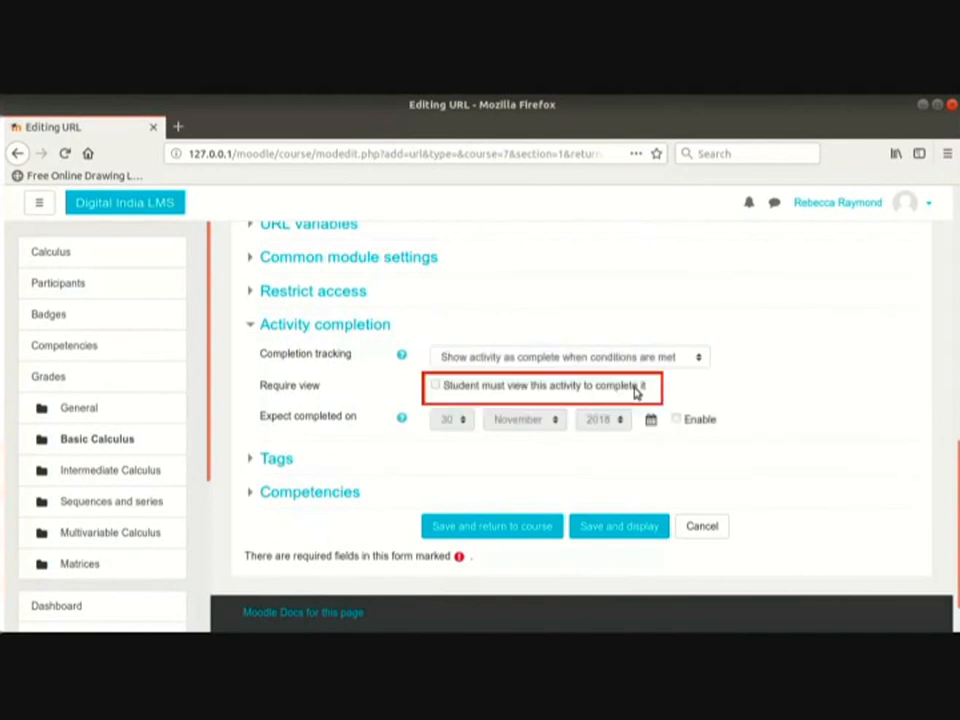
pyautogui.click(636, 392)
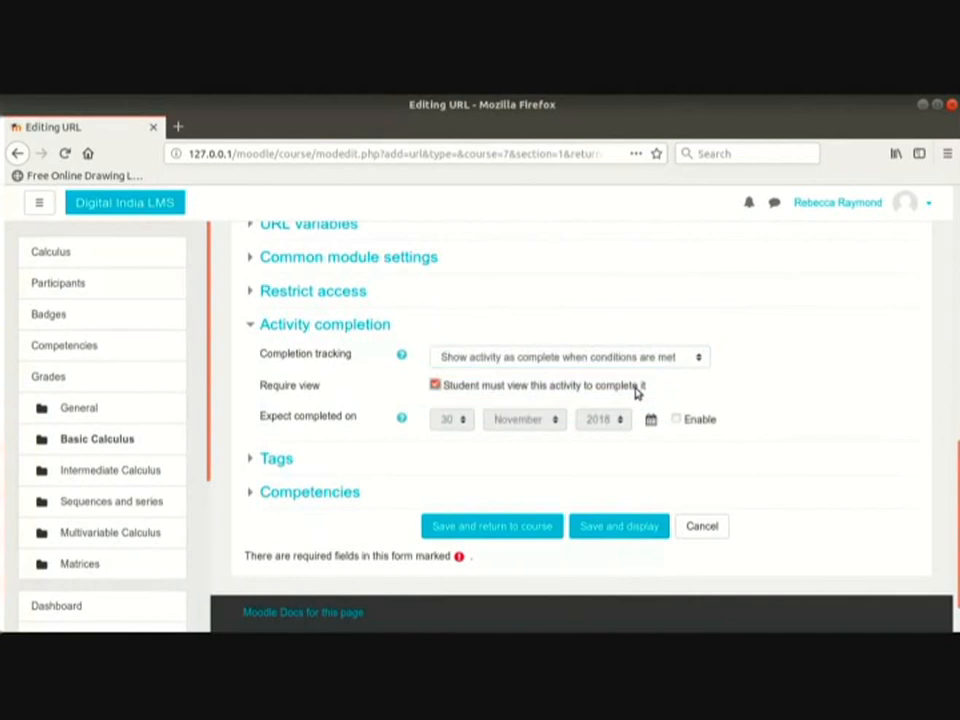
pyautogui.scroll(-1, 636, 392)
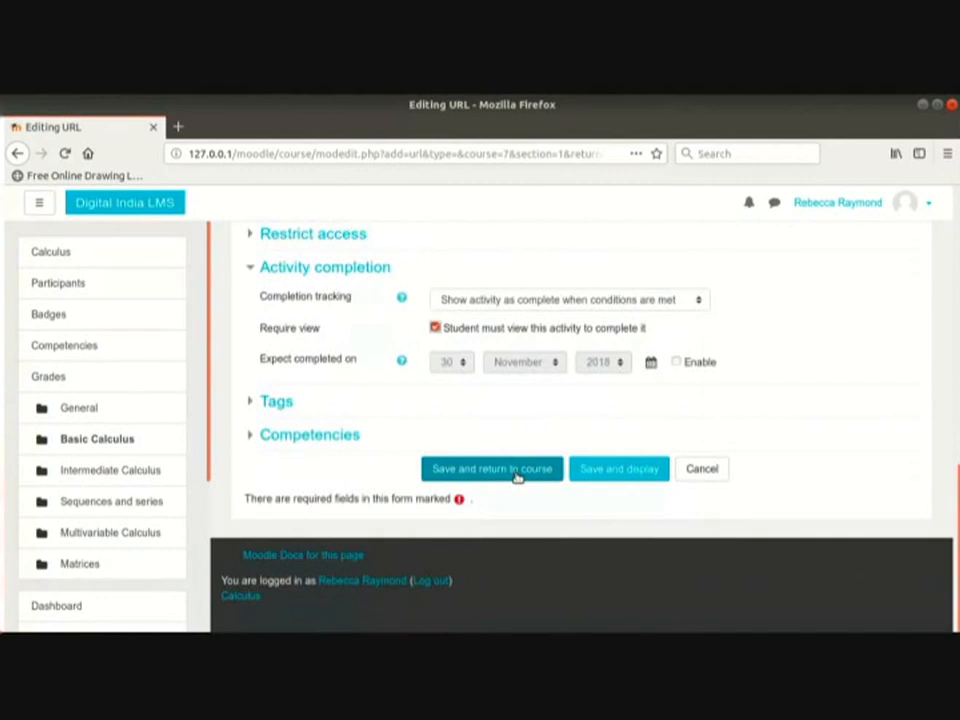
pyautogui.click(516, 475)
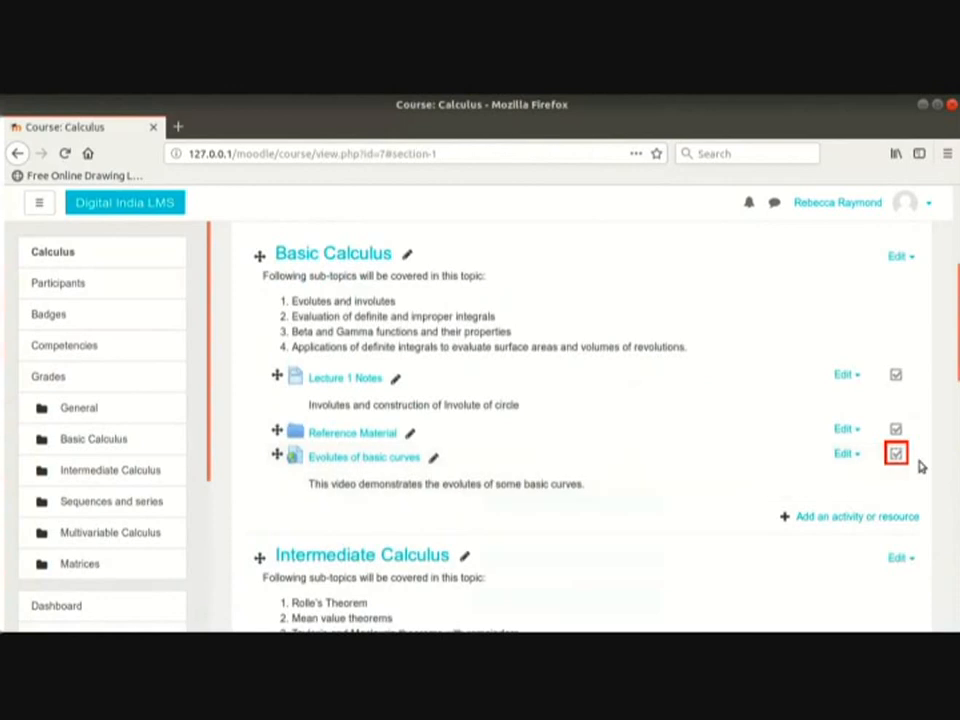
pyautogui.moveTo(895, 458)
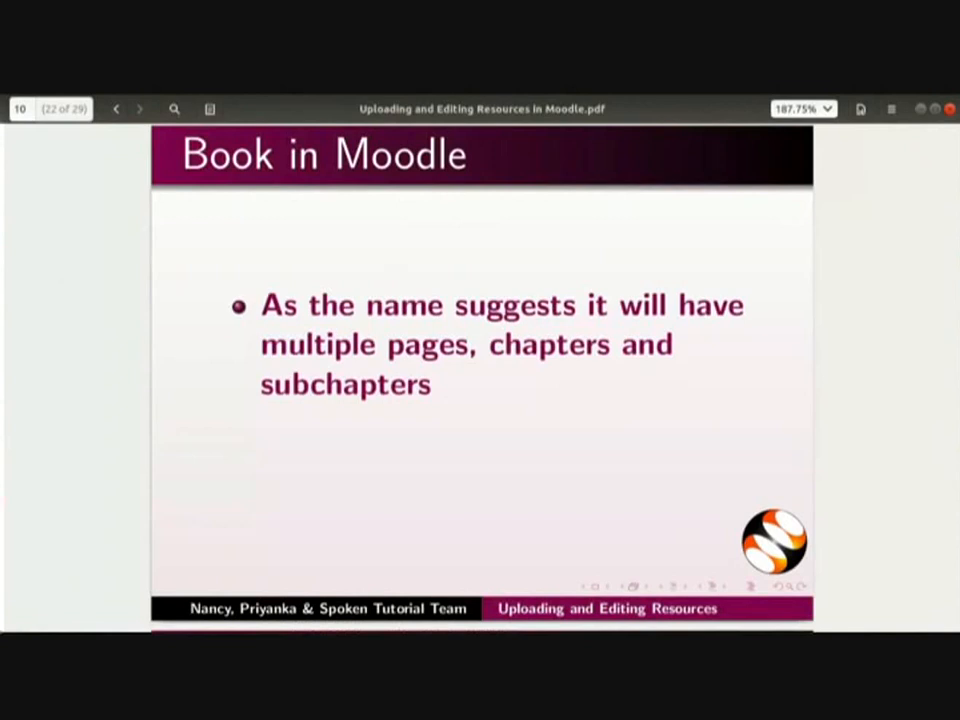
pyautogui.press('pagedown')
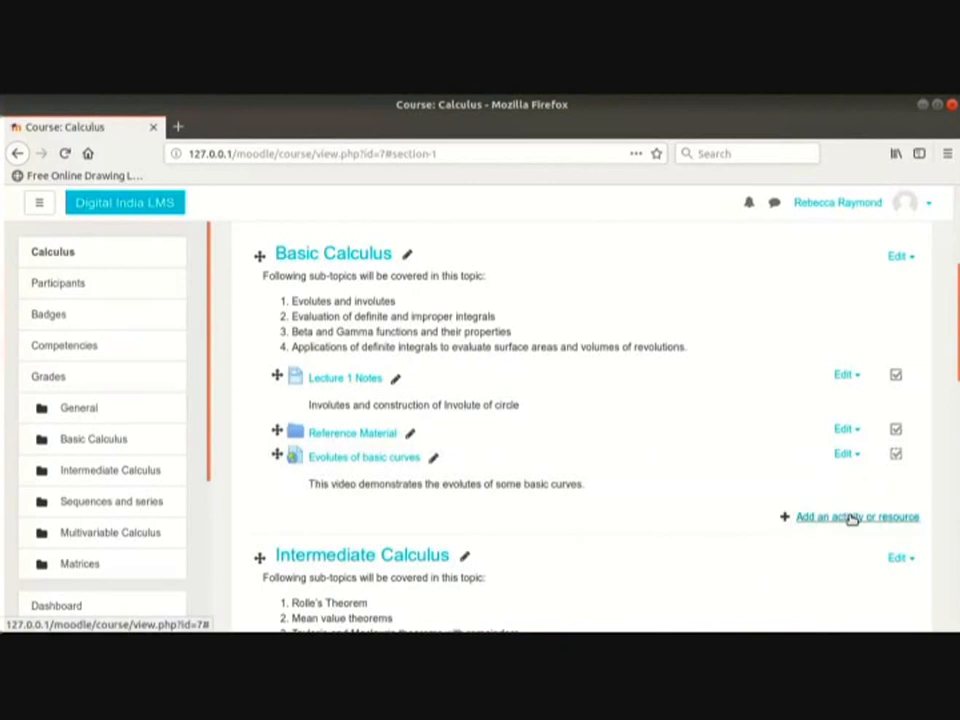
# Step: Add a new Book resource to the Basic Calculus topic
pyautogui.click(851, 518)
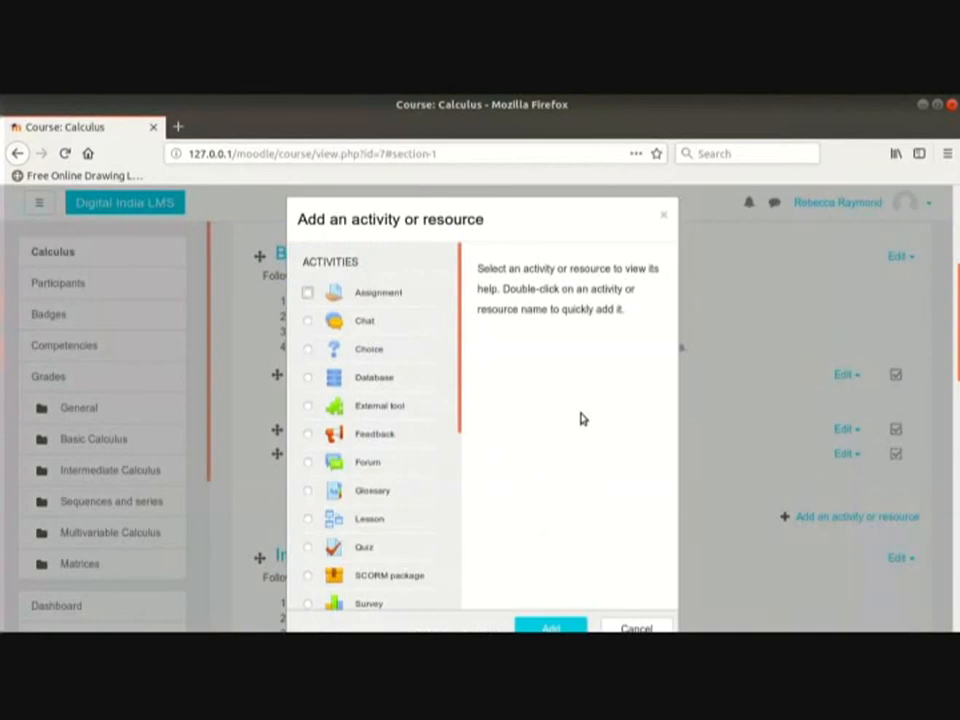
pyautogui.scroll(-5, 390, 426)
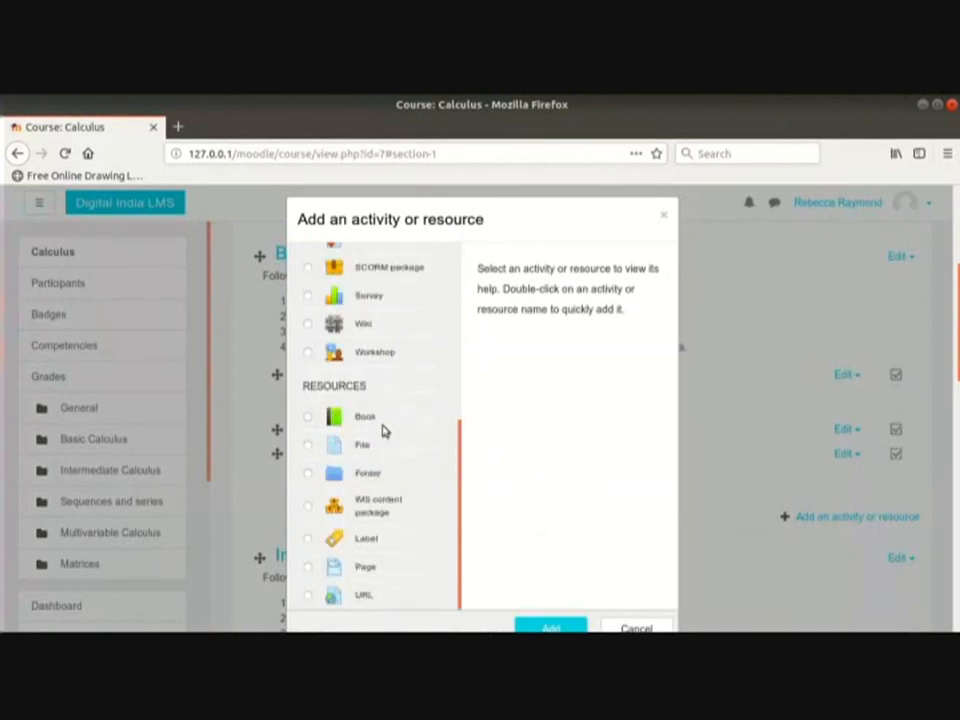
pyautogui.click(369, 424)
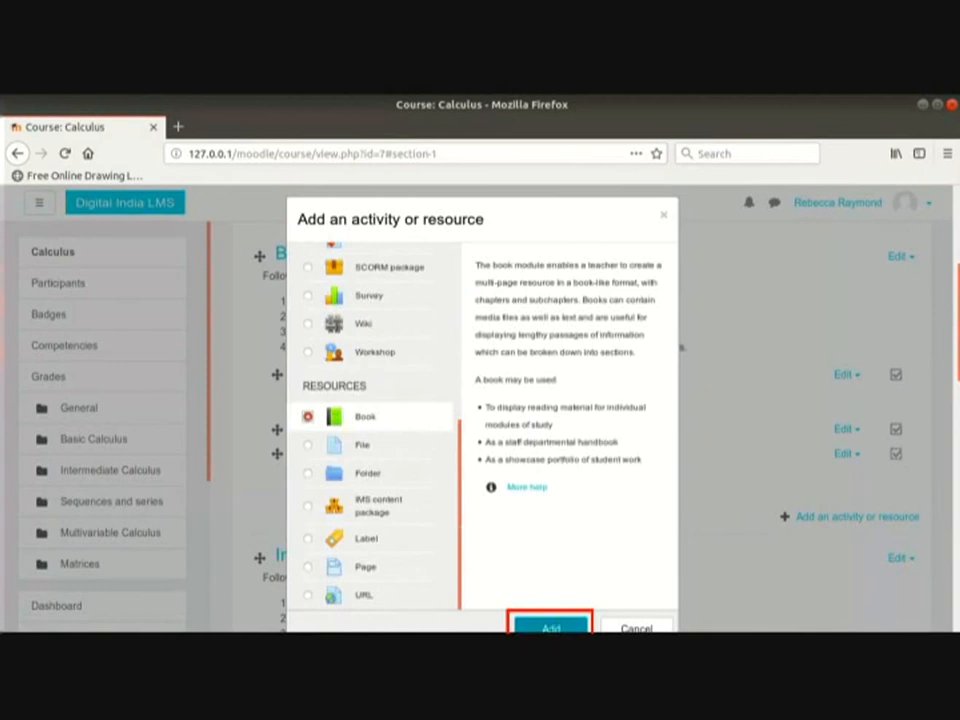
pyautogui.click(551, 626)
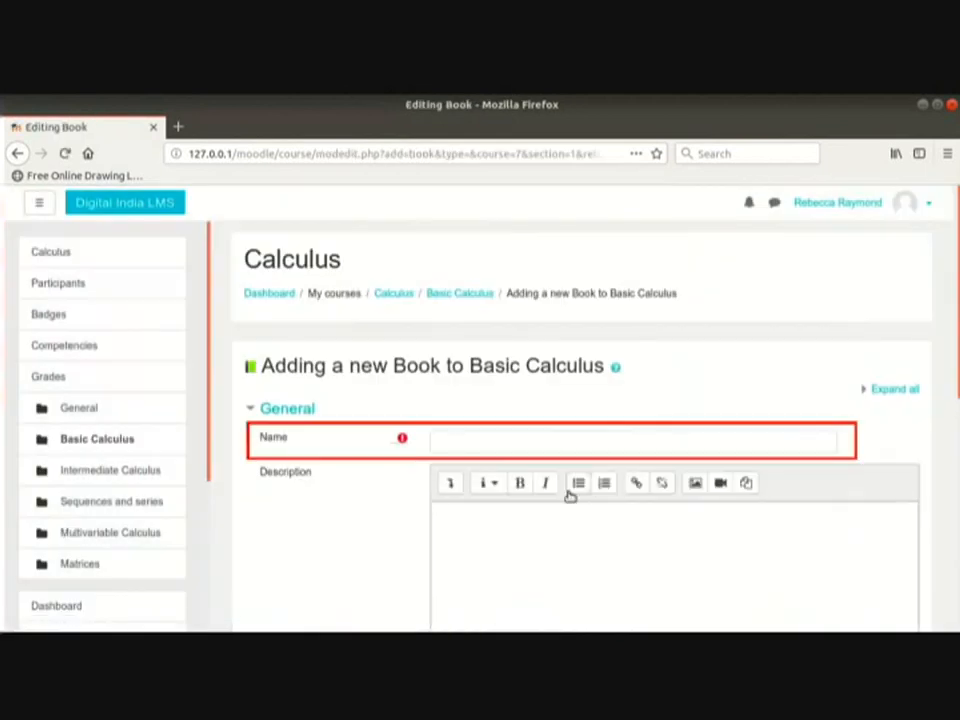
# Step: Name the book "Iterating evolutes and involutes" and enter the description "Introduction to Classical evolutes and involutes"
pyautogui.click(566, 441)
pyautogui.write('Iterating evolutes and involutes')
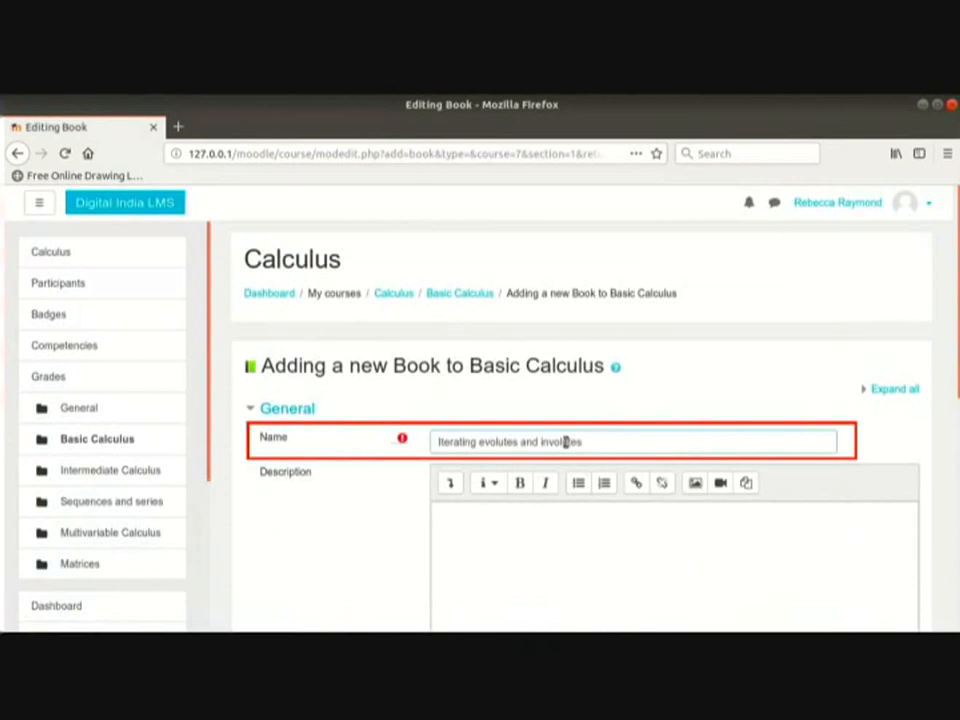
pyautogui.click(598, 549)
pyautogui.write('Introduction to Classical evolutes and involutes')
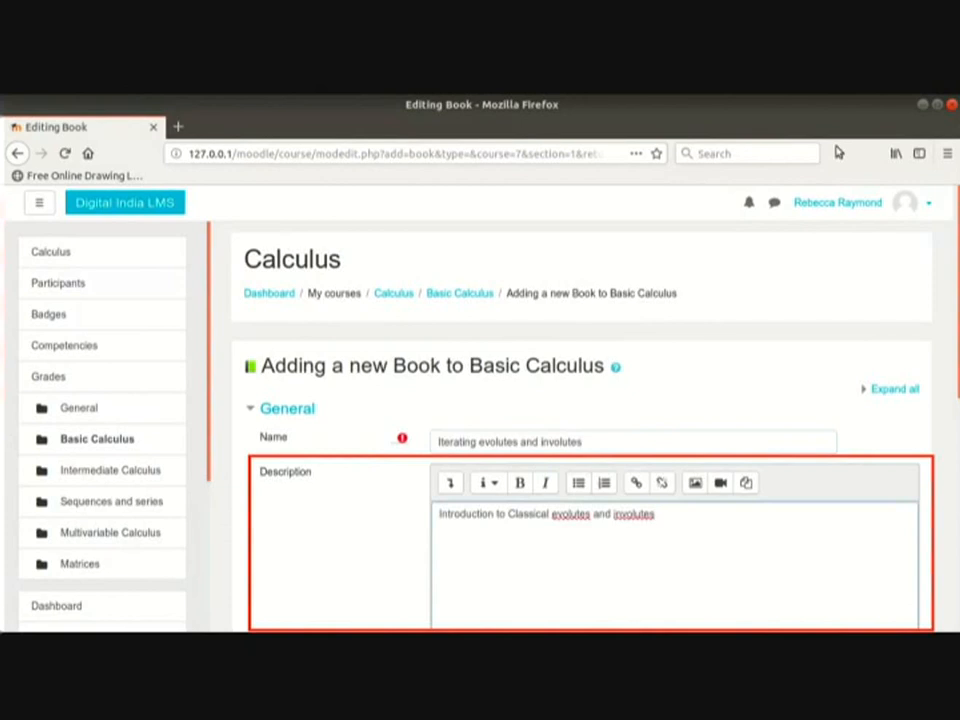
# Step: Examine the Chapter formatting options in the book's Appearance settings and read their help, keeping Numbers
pyautogui.scroll(-3, 808, 313)
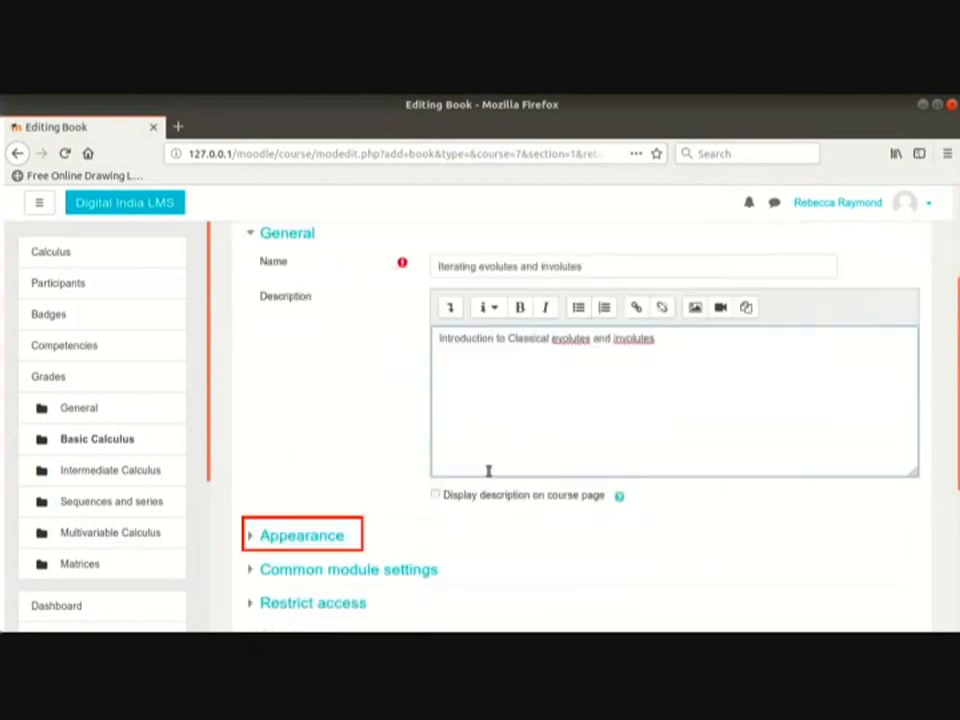
pyautogui.click(304, 508)
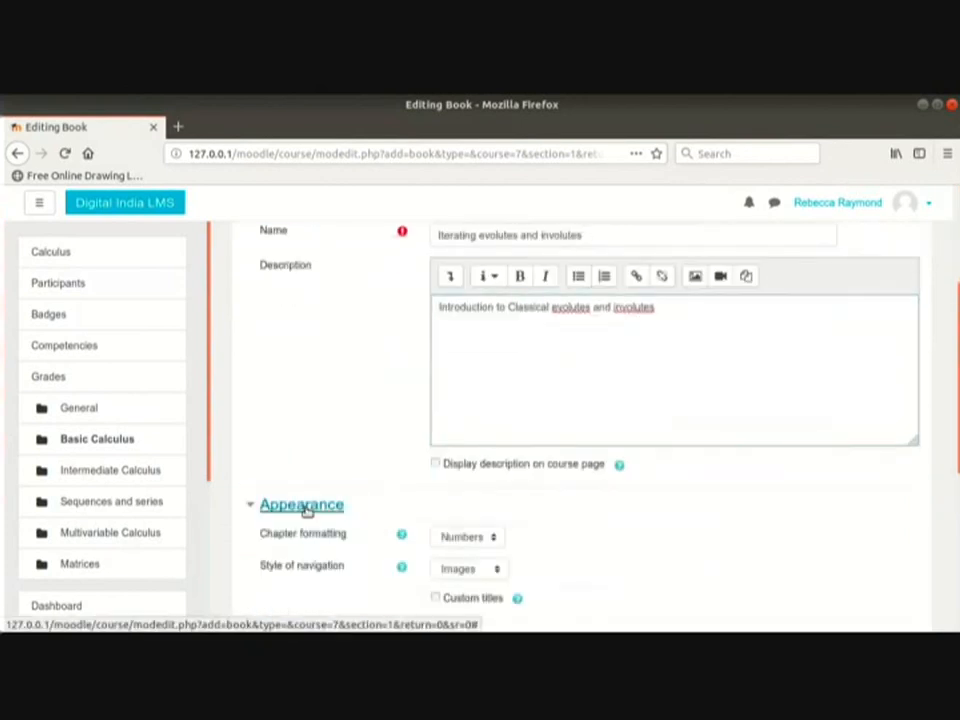
pyautogui.scroll(-2, 304, 510)
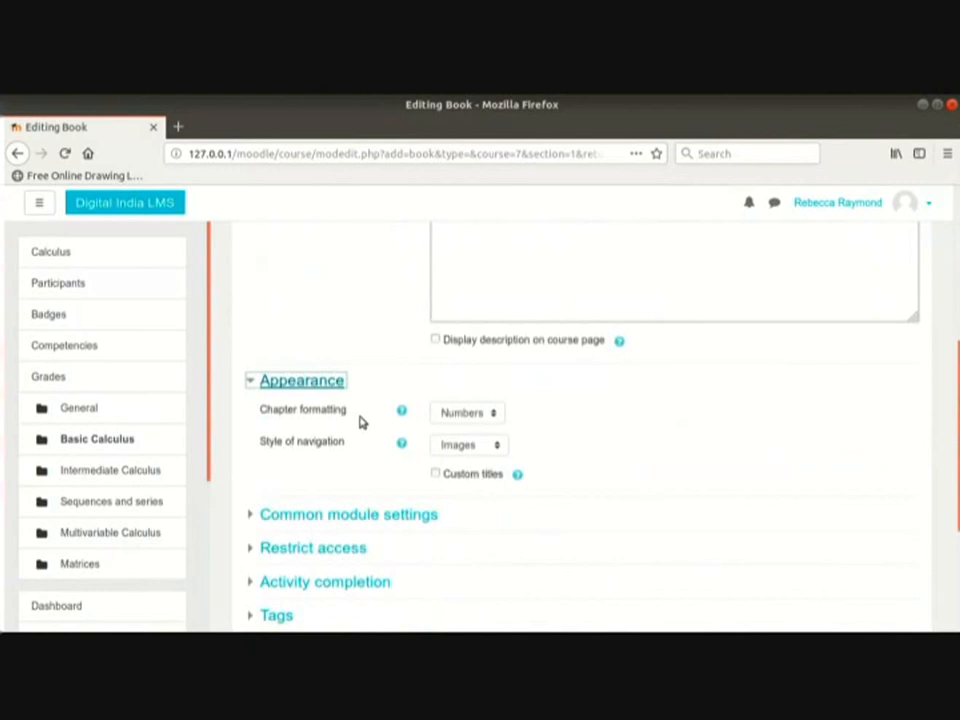
pyautogui.click(484, 415)
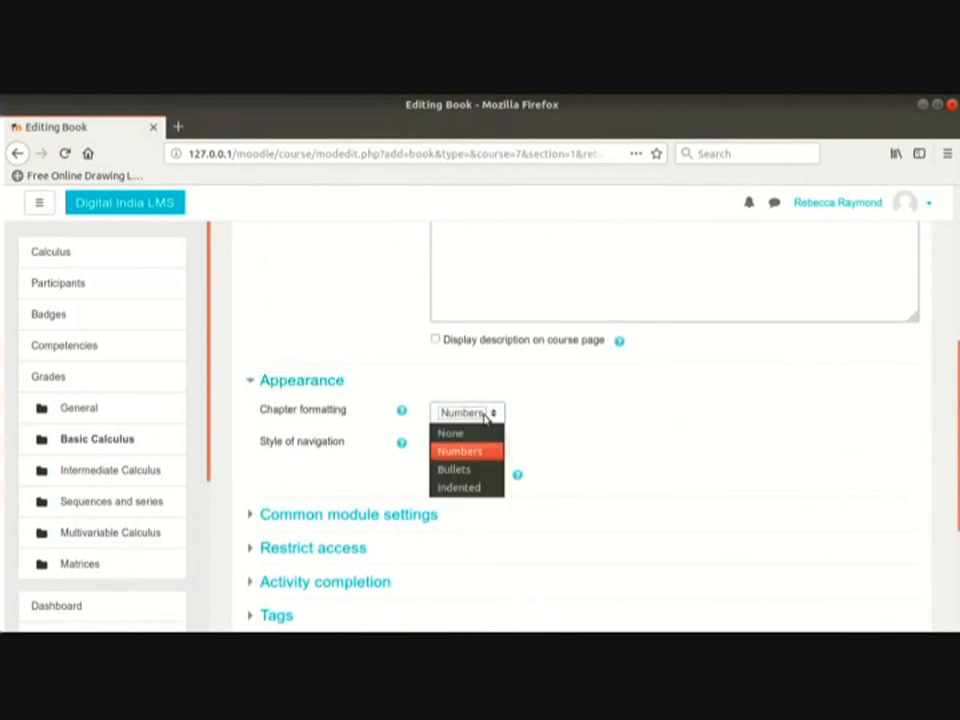
pyautogui.click(486, 415)
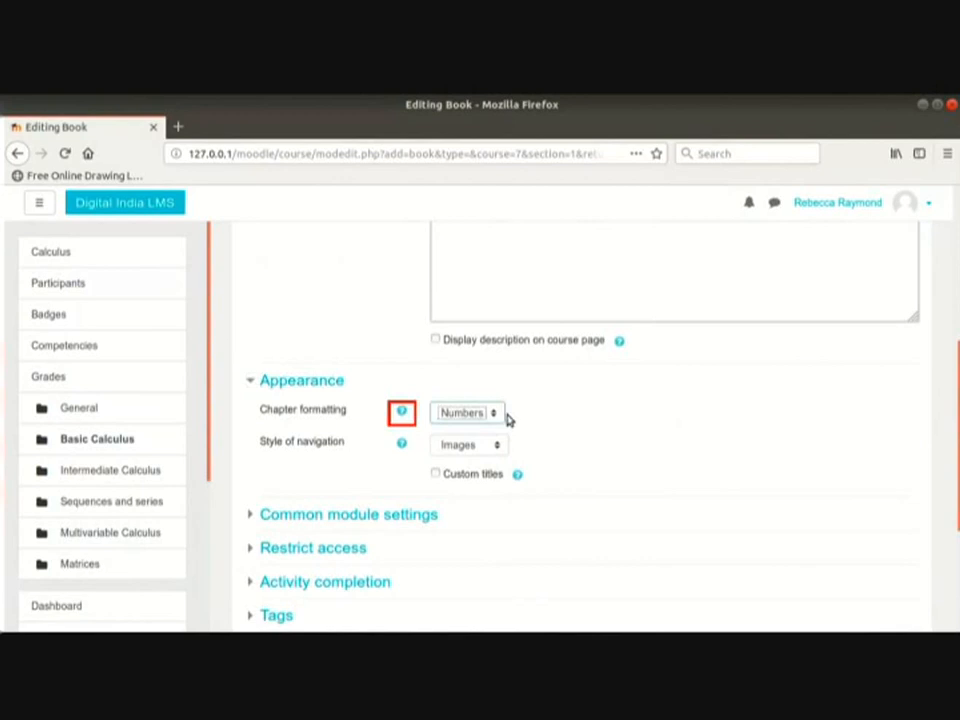
pyautogui.click(402, 413)
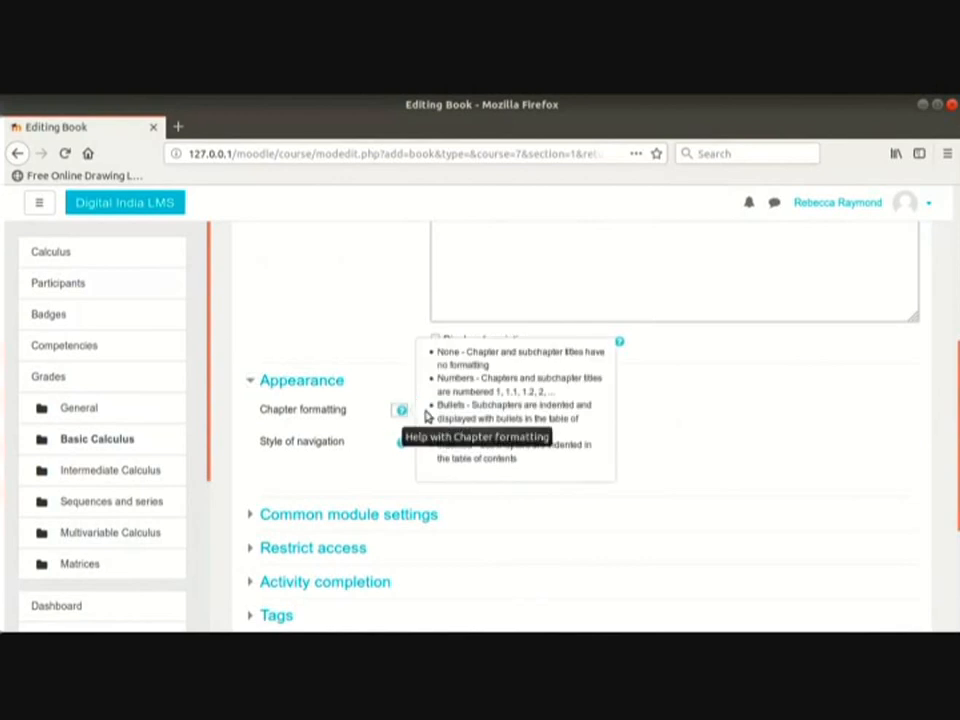
pyautogui.click(718, 433)
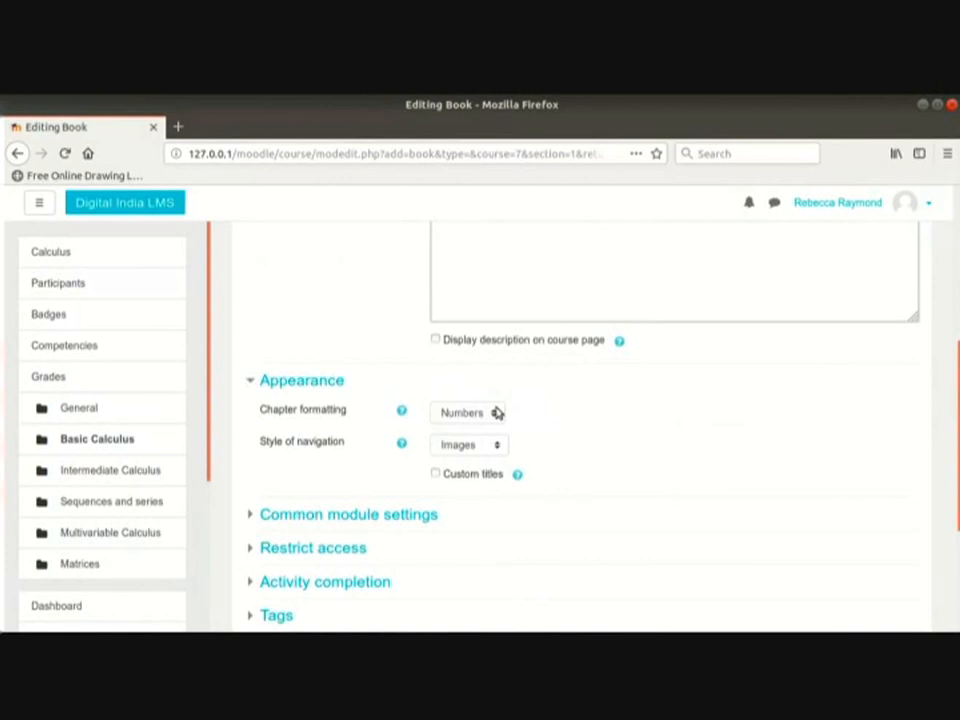
# Step: Set the book's style of navigation to Text
pyautogui.scroll(-1, 561, 413)
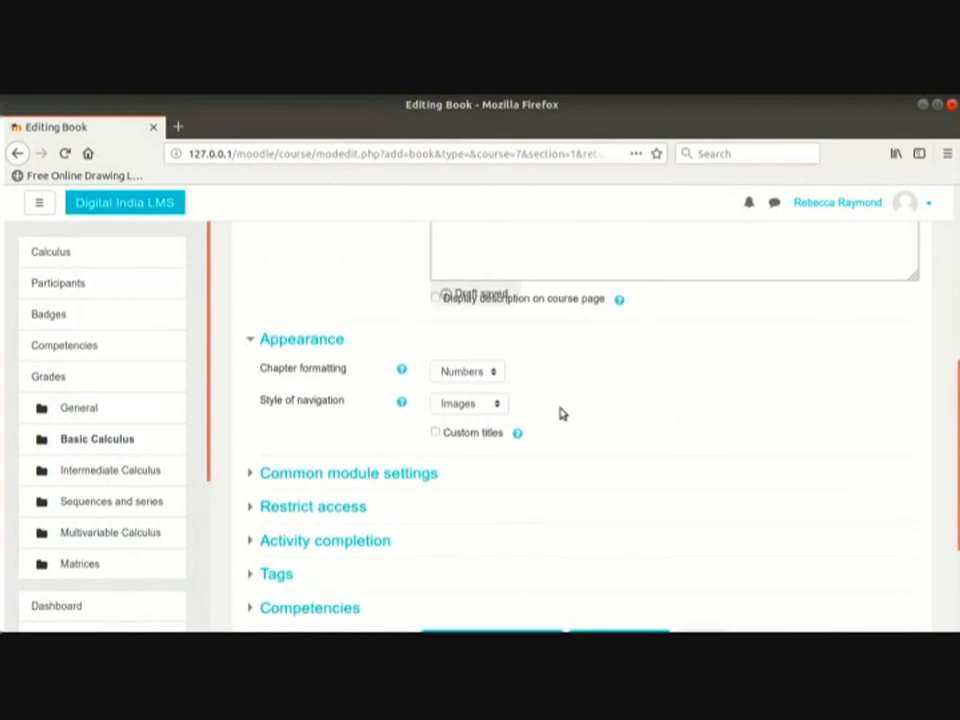
pyautogui.click(480, 413)
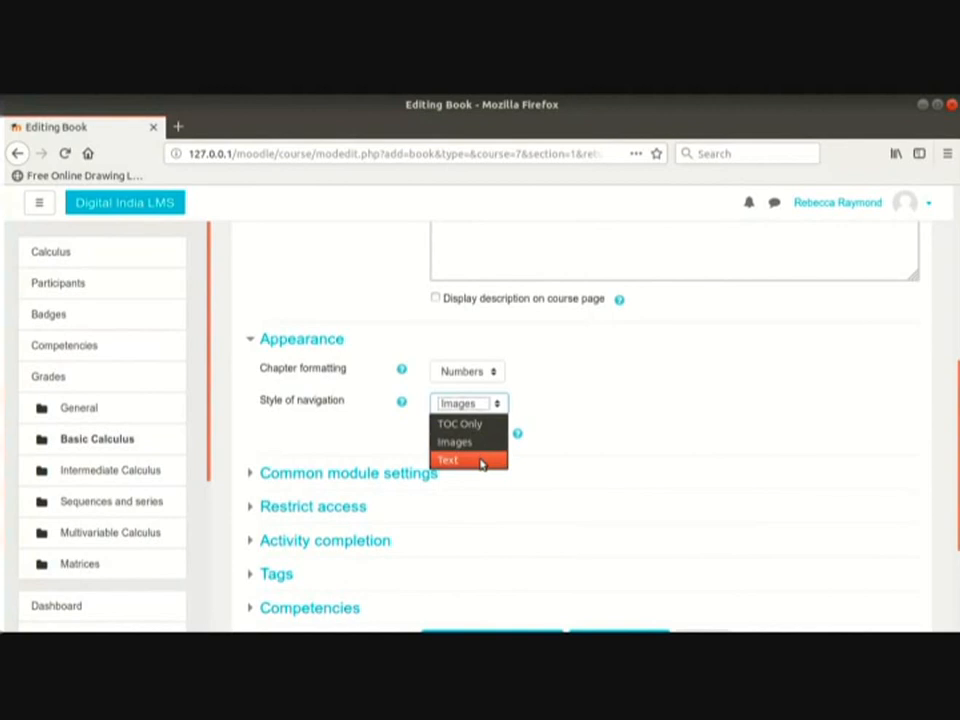
pyautogui.click(481, 462)
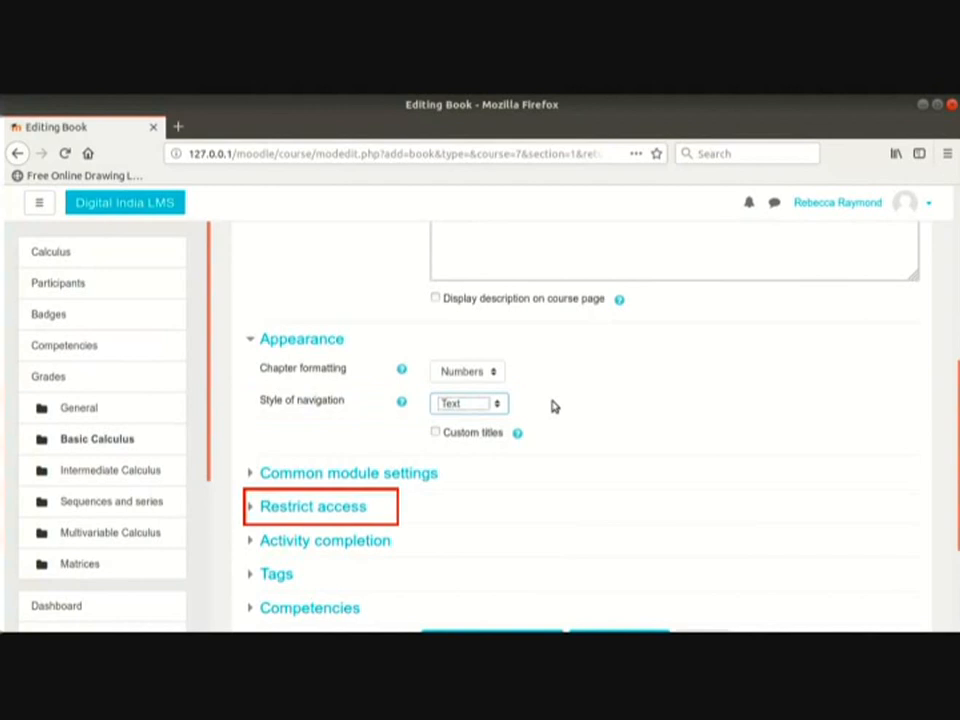
# Step: Add an activity completion restriction requiring "Evolutes of basic curves" to be marked complete, and save and display the book
pyautogui.click(345, 506)
pyautogui.scroll(-3, 560, 480)
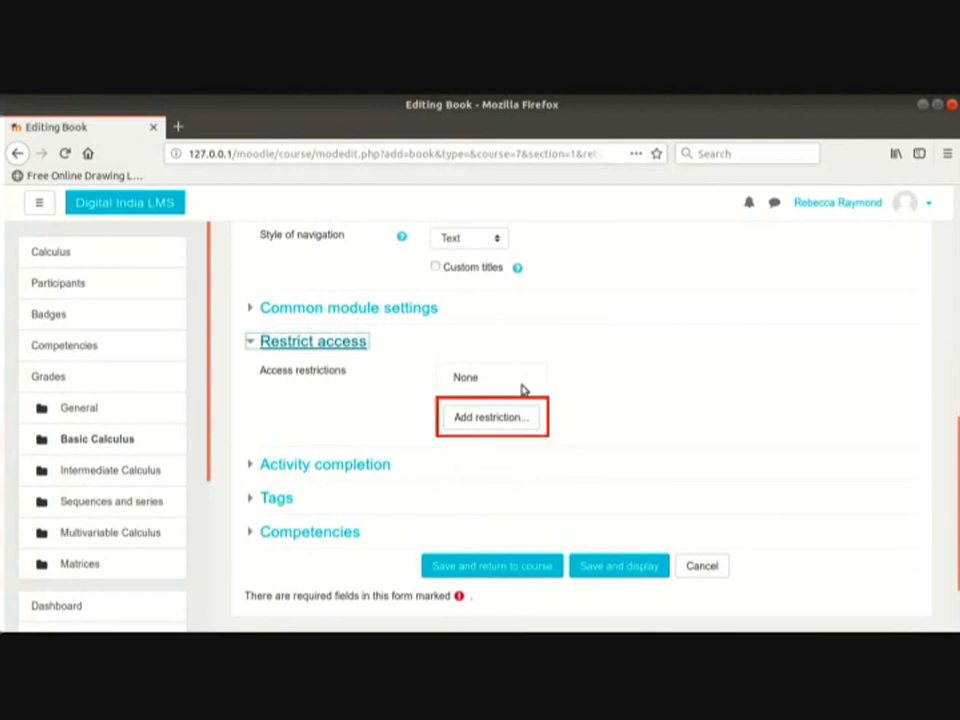
pyautogui.click(518, 420)
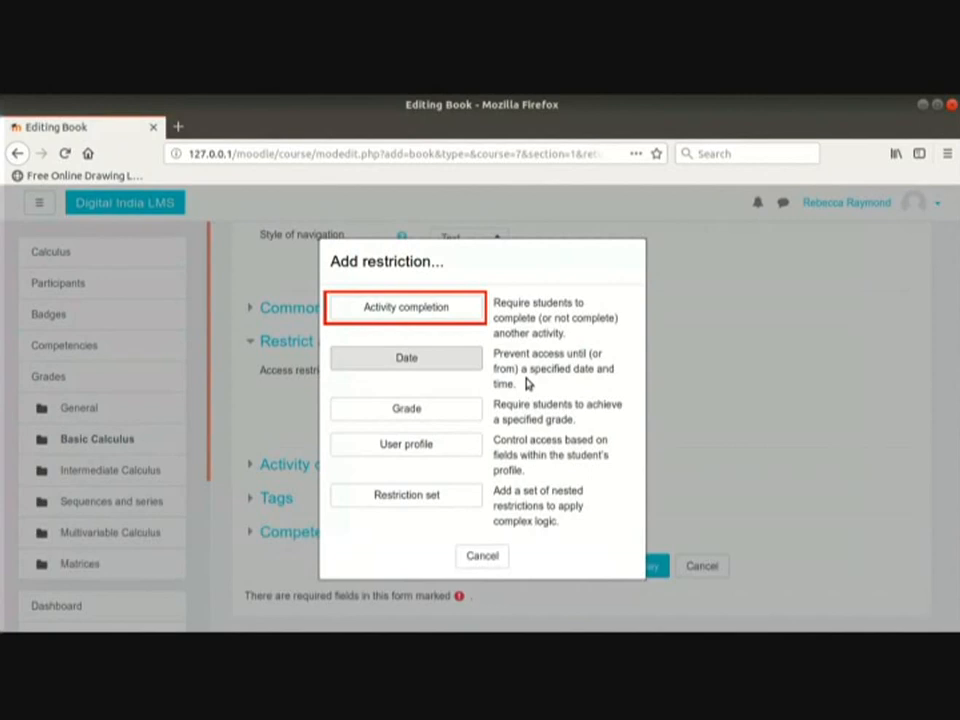
pyautogui.click(452, 317)
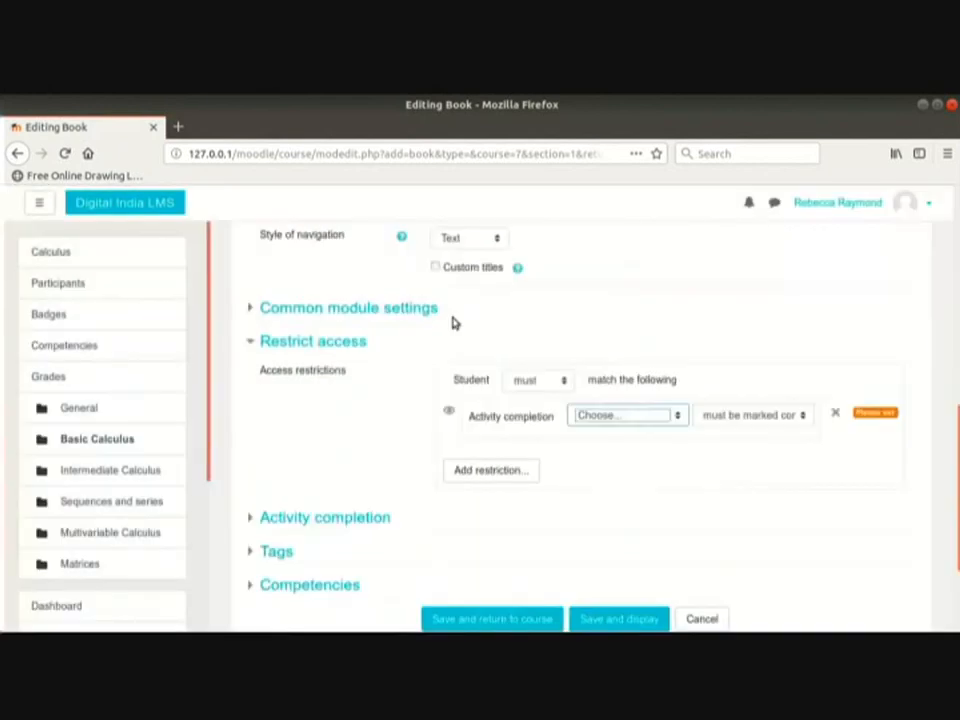
pyautogui.scroll(-1, 452, 322)
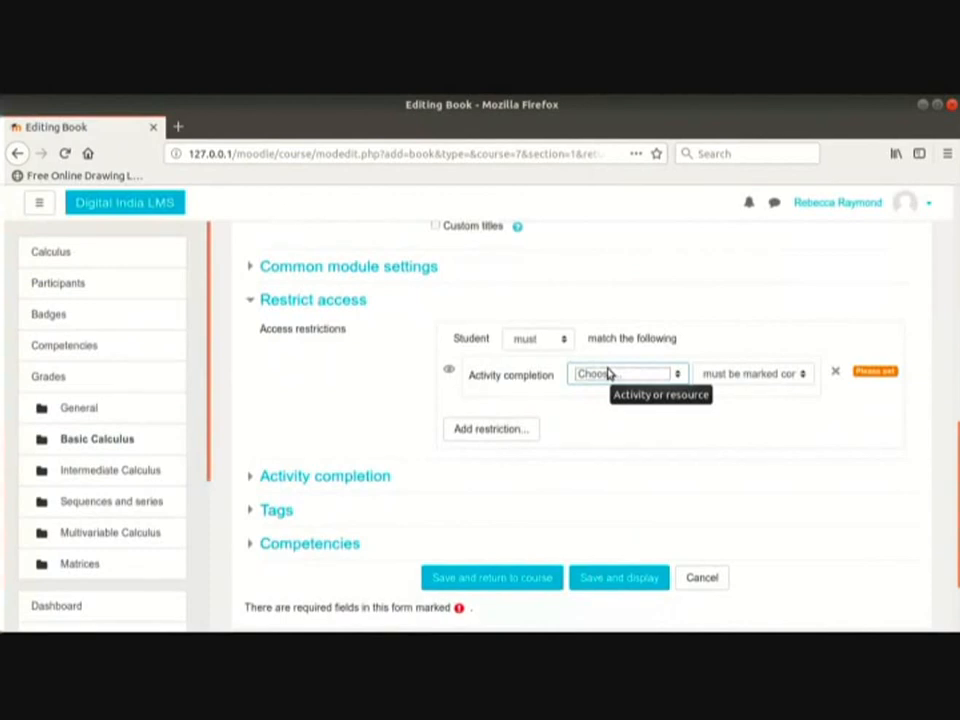
pyautogui.click(608, 373)
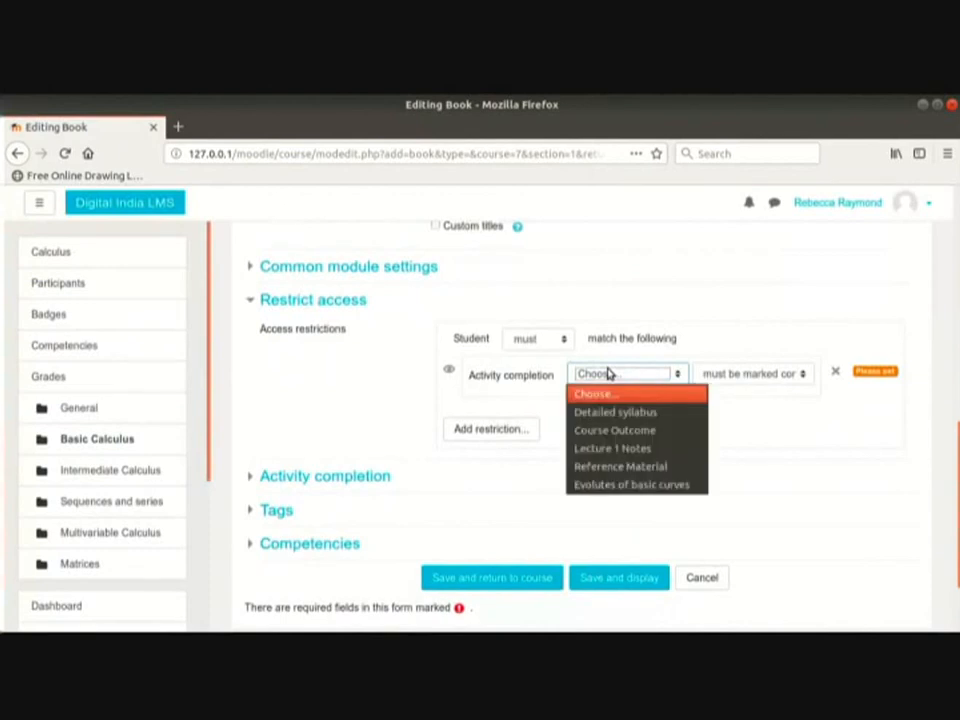
pyautogui.click(645, 488)
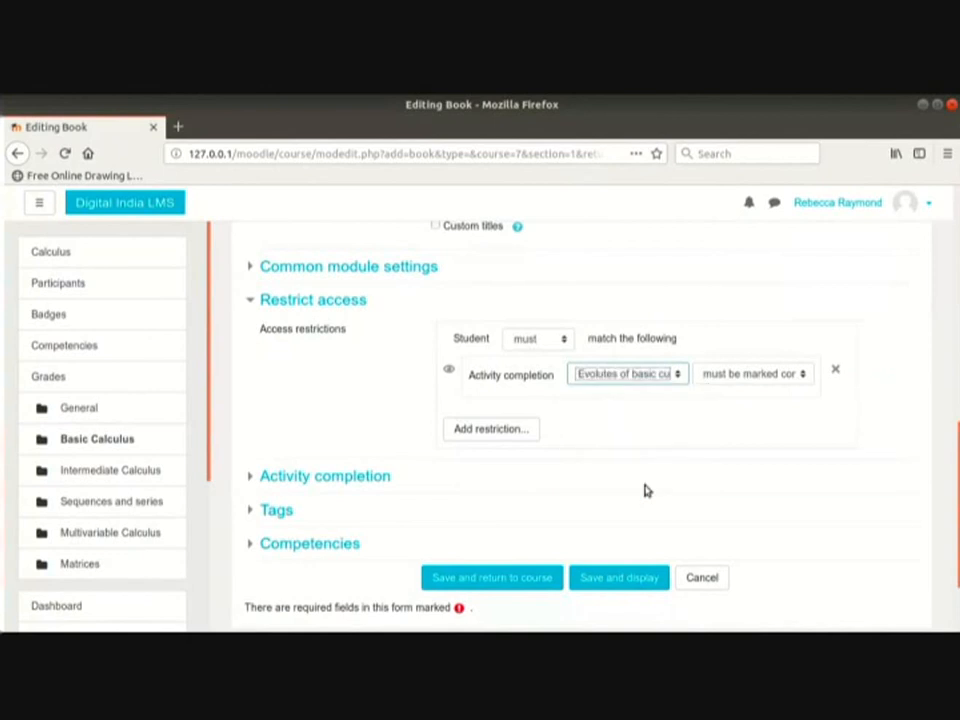
pyautogui.click(806, 375)
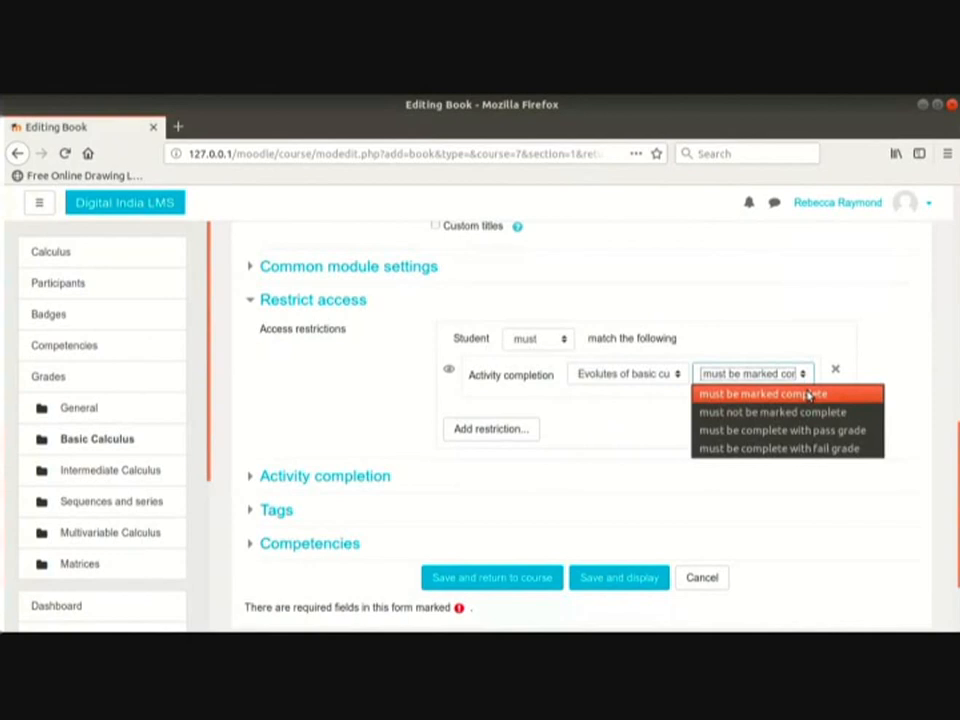
pyautogui.click(810, 396)
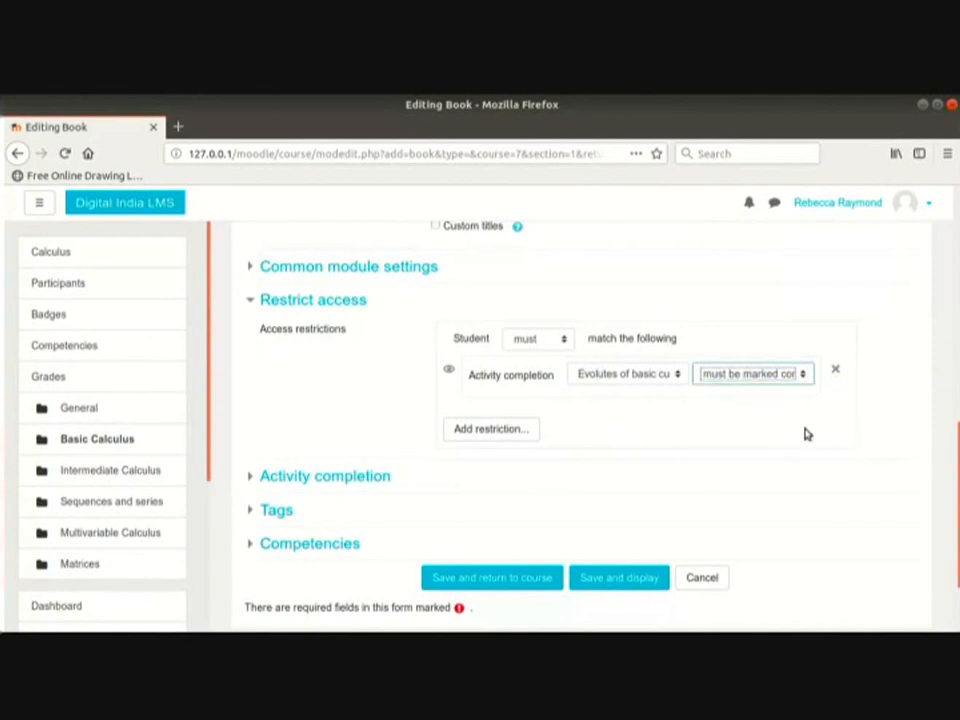
pyautogui.scroll(-2, 806, 433)
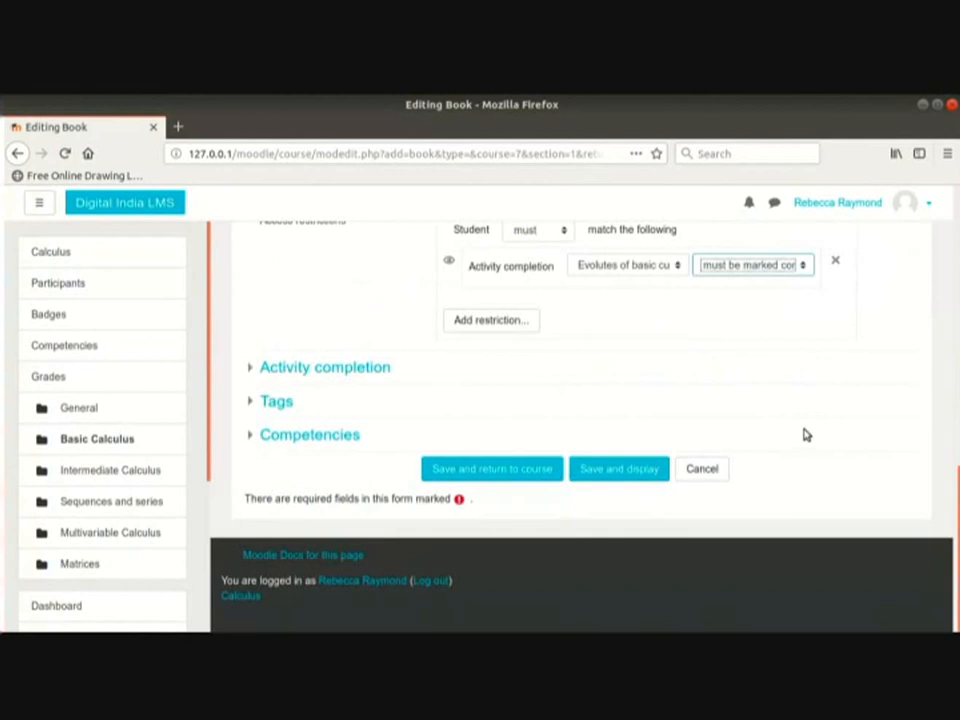
pyautogui.click(590, 471)
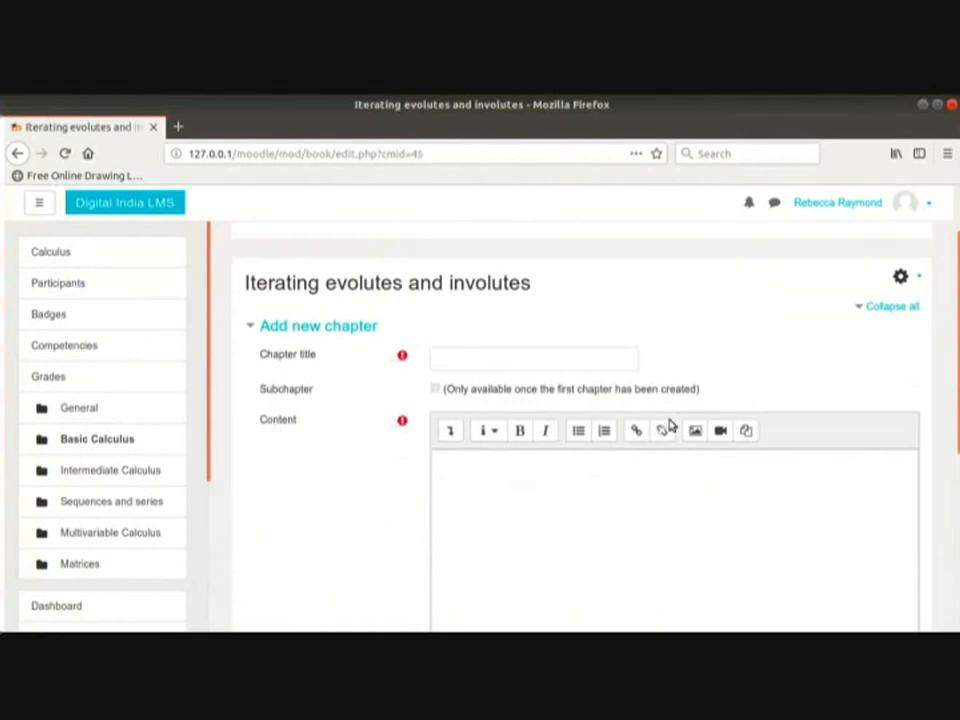
# Step: Create the book's first chapter titled "Introduction" with the content "Introduction to evolutes and involutes", and save it
pyautogui.click(600, 362)
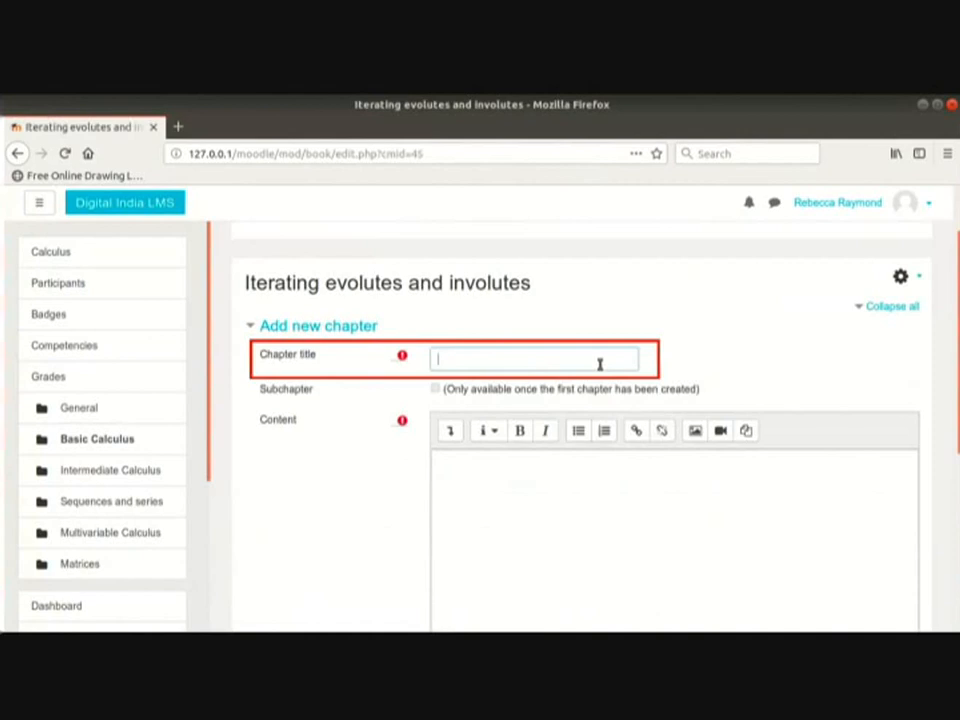
pyautogui.write('Introduction')
pyautogui.click(617, 495)
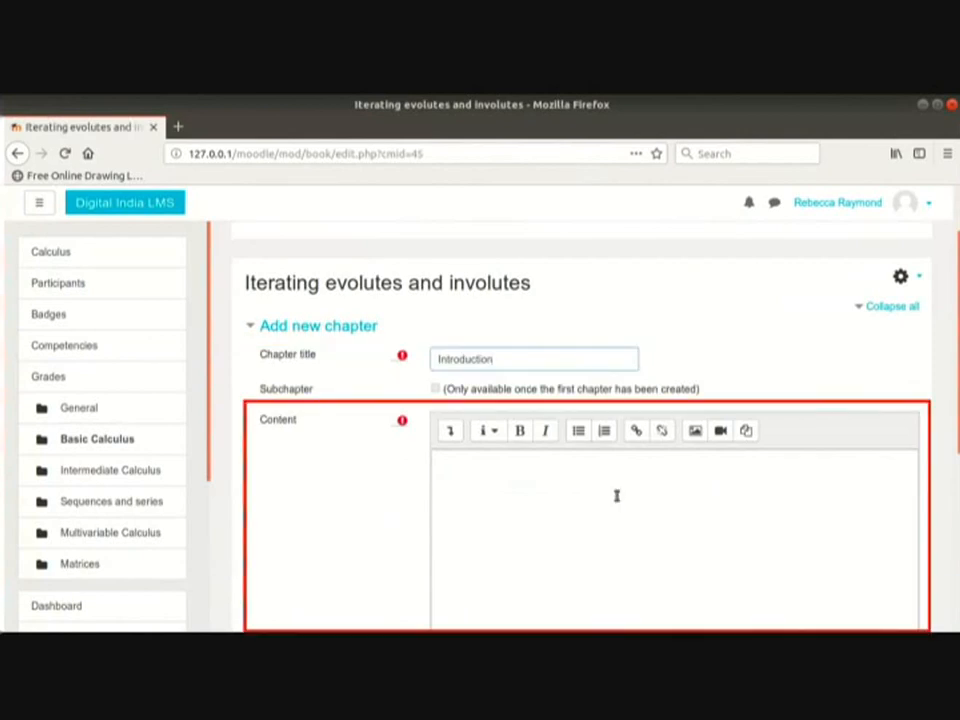
pyautogui.write('Introduction to evolutes and involutes')
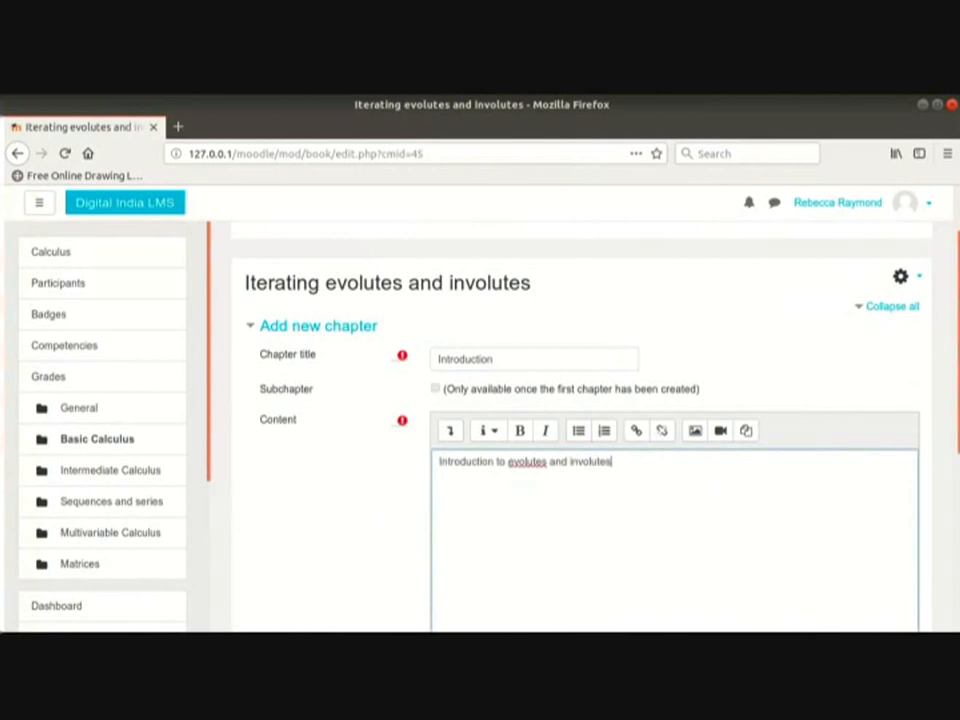
pyautogui.scroll(-1, 477, 445)
pyautogui.scroll(-1, 475, 447)
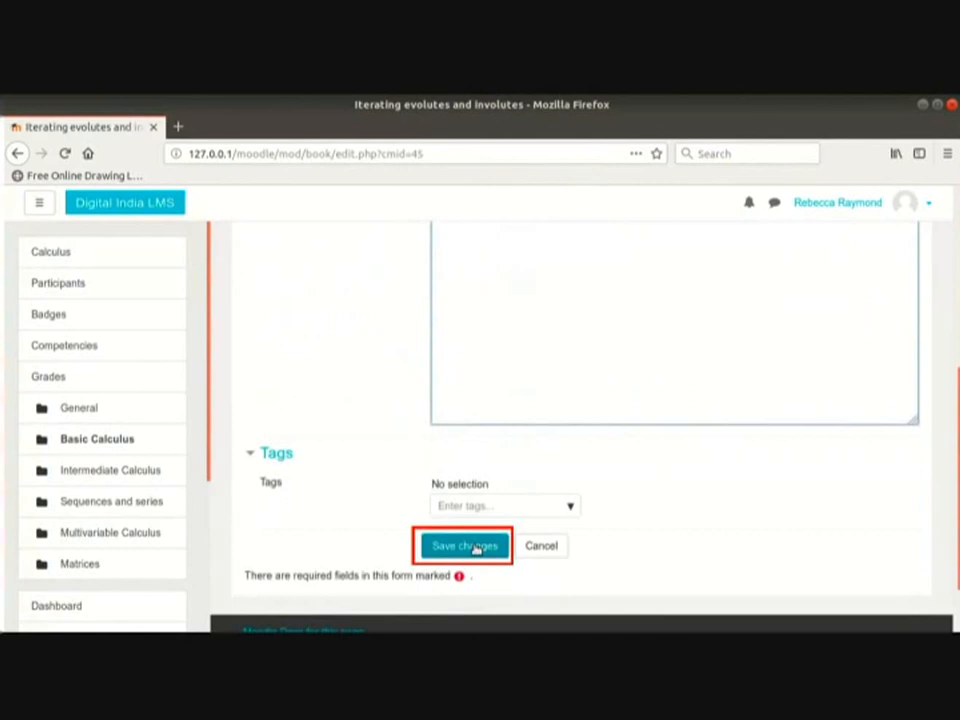
pyautogui.click(464, 546)
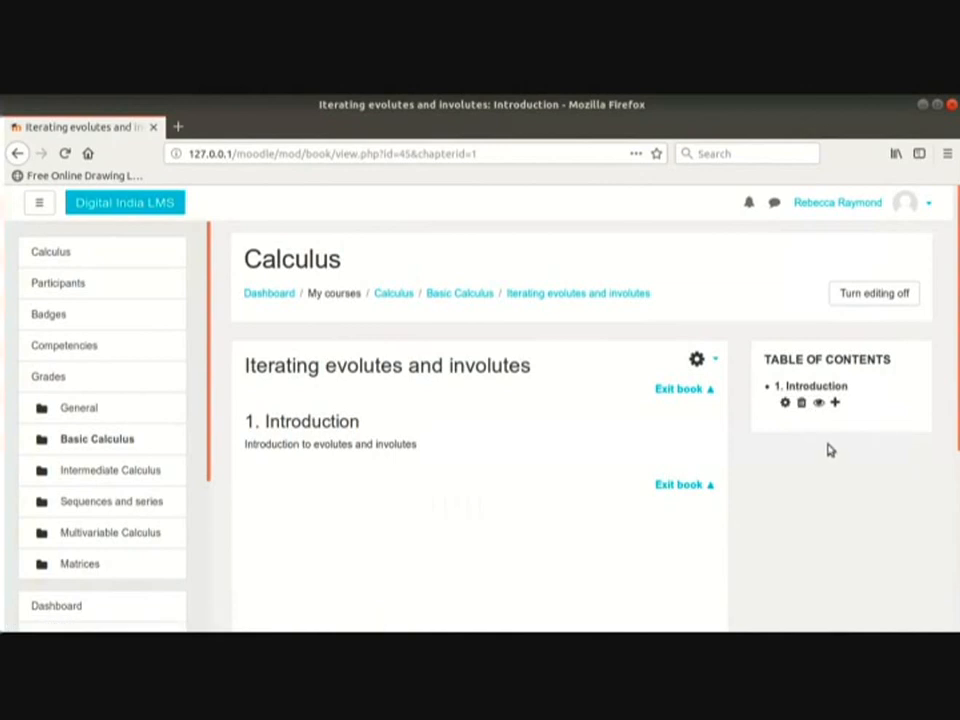
# Step: Add a new chapter after Introduction, mark it as a subchapter, and title it "Classical evolutes and involutes"
pyautogui.click(836, 404)
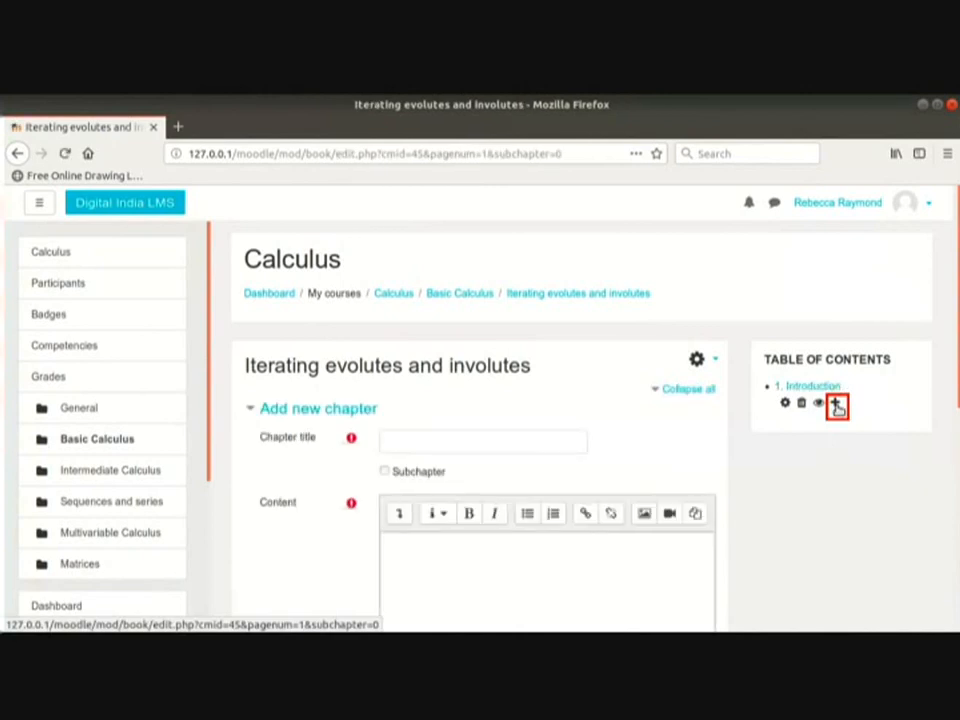
pyautogui.scroll(-2, 636, 400)
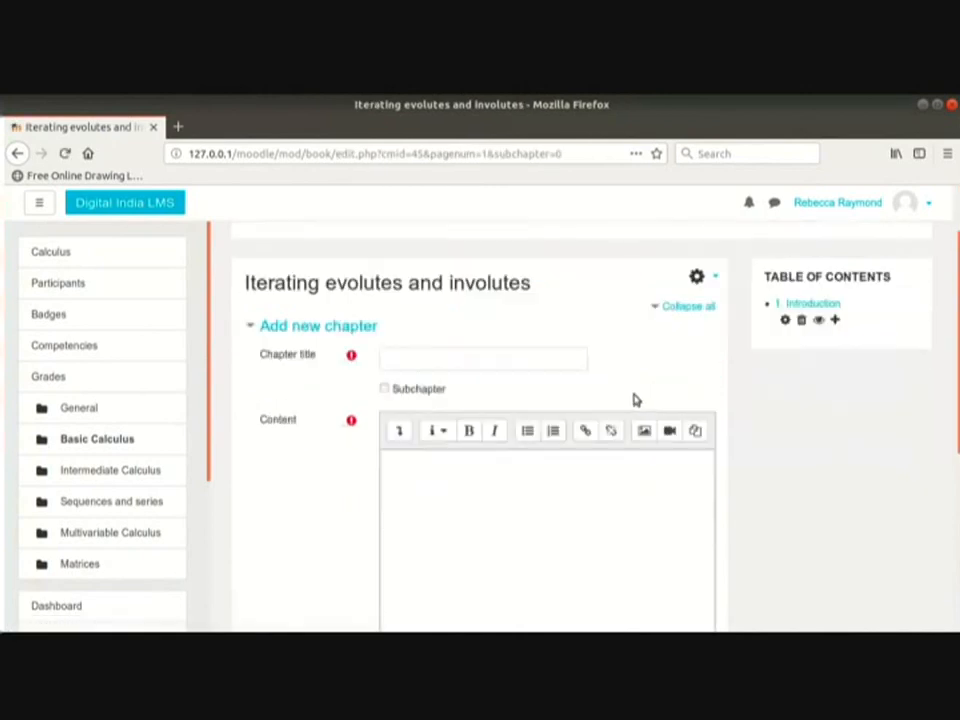
pyautogui.click(433, 397)
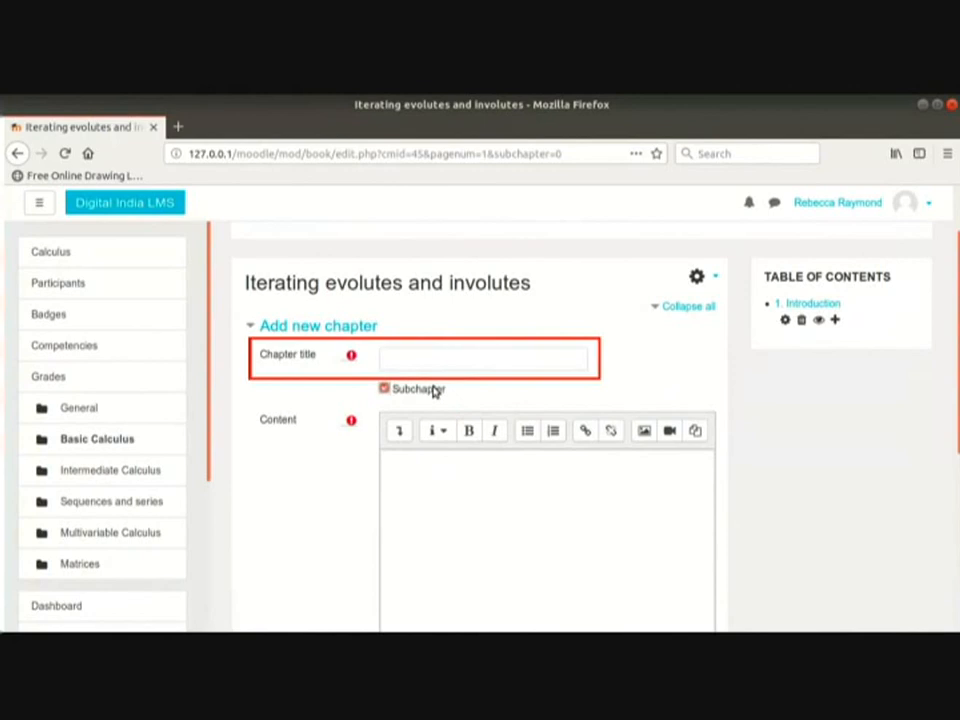
pyautogui.click(467, 355)
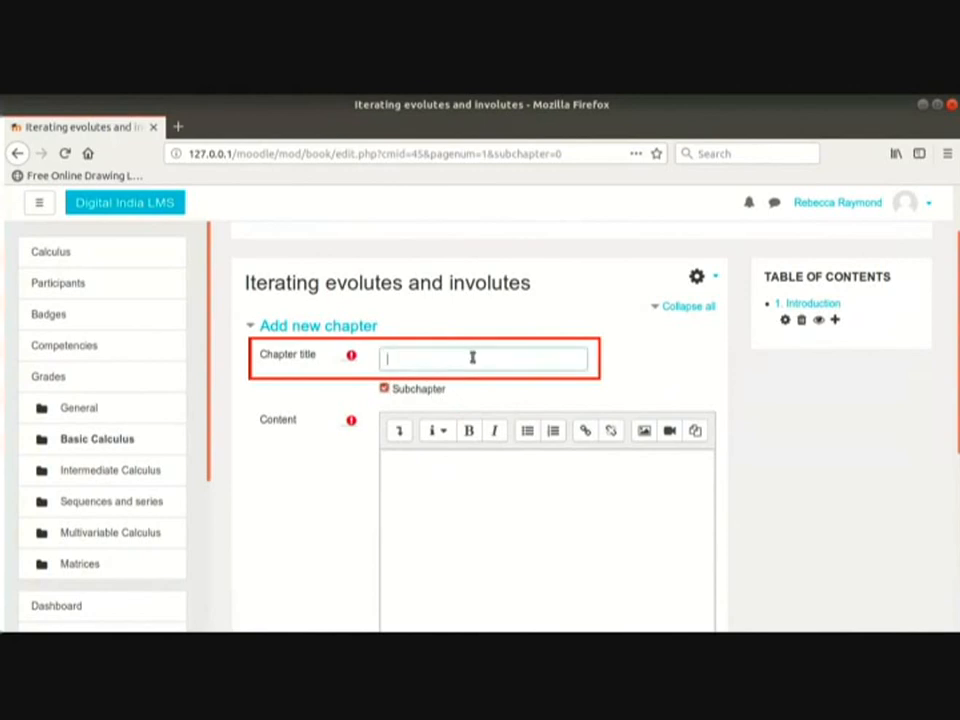
pyautogui.write('Classical evolutes and involutes')
# Step: Paste the prepared text and figures on classical evolutes and involutes into the subchapter's content and save it
pyautogui.click(541, 500)
pyautogui.hotkey('ctrl', 'v')
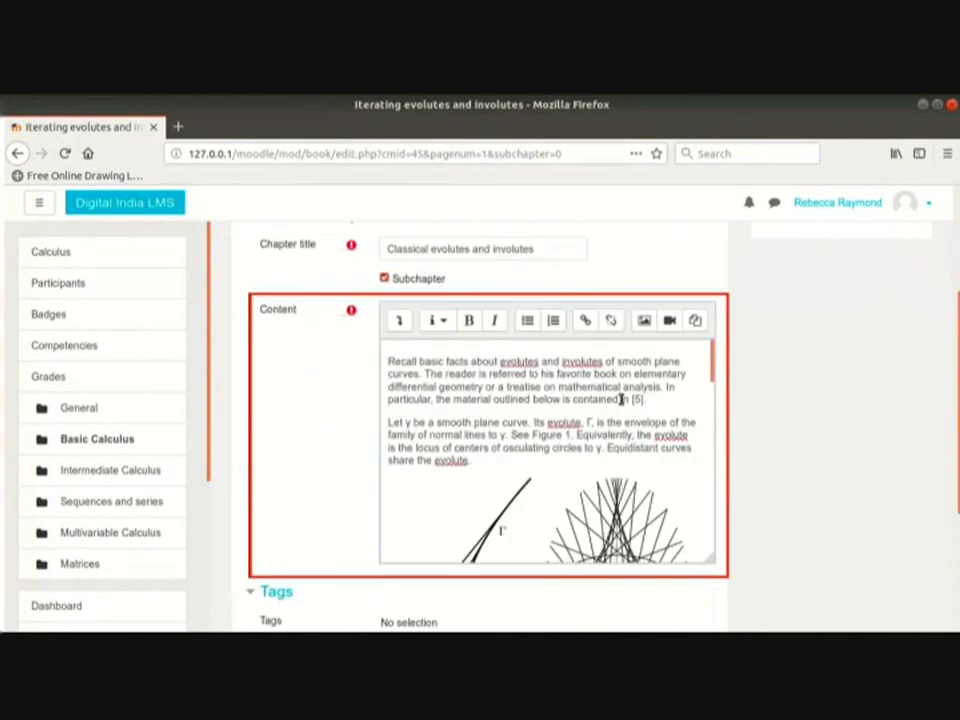
pyautogui.scroll(-5, 621, 400)
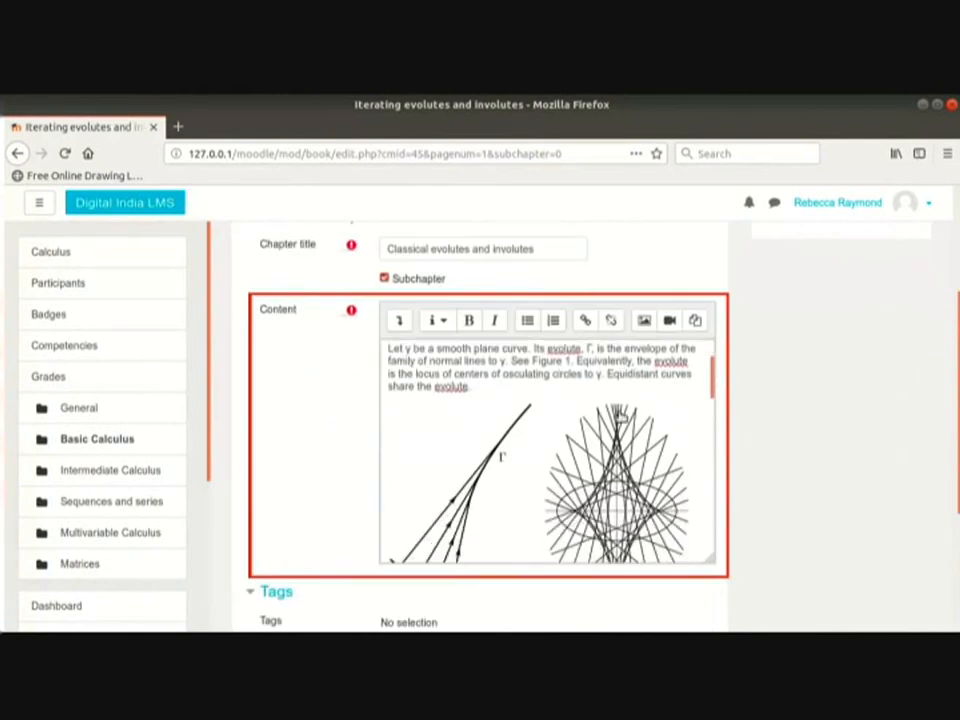
pyautogui.scroll(-1, 621, 416)
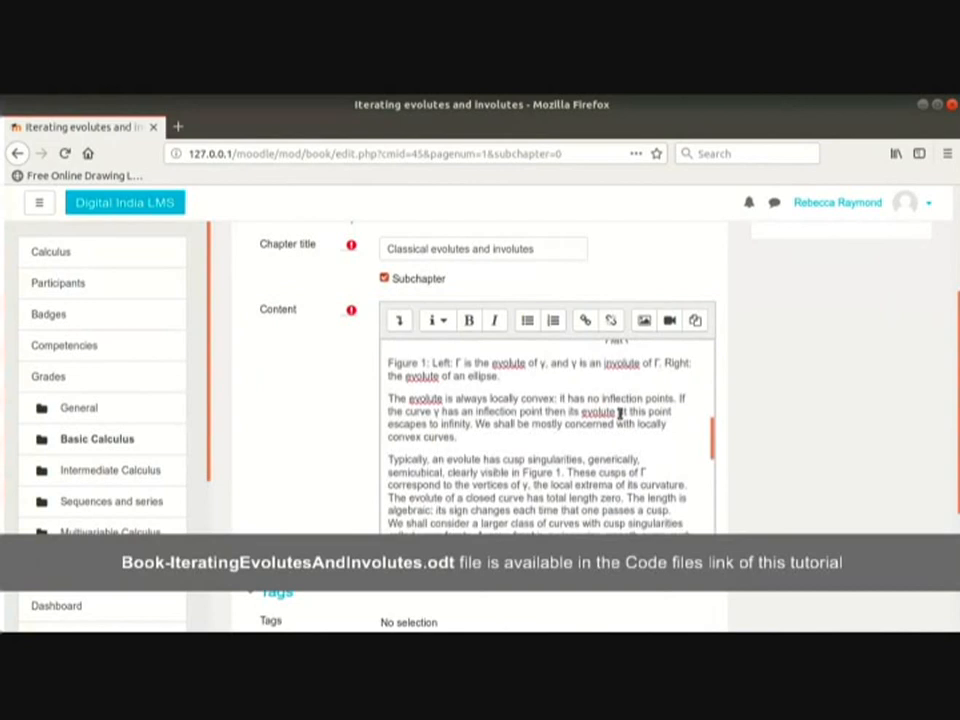
pyautogui.scroll(-2, 620, 410)
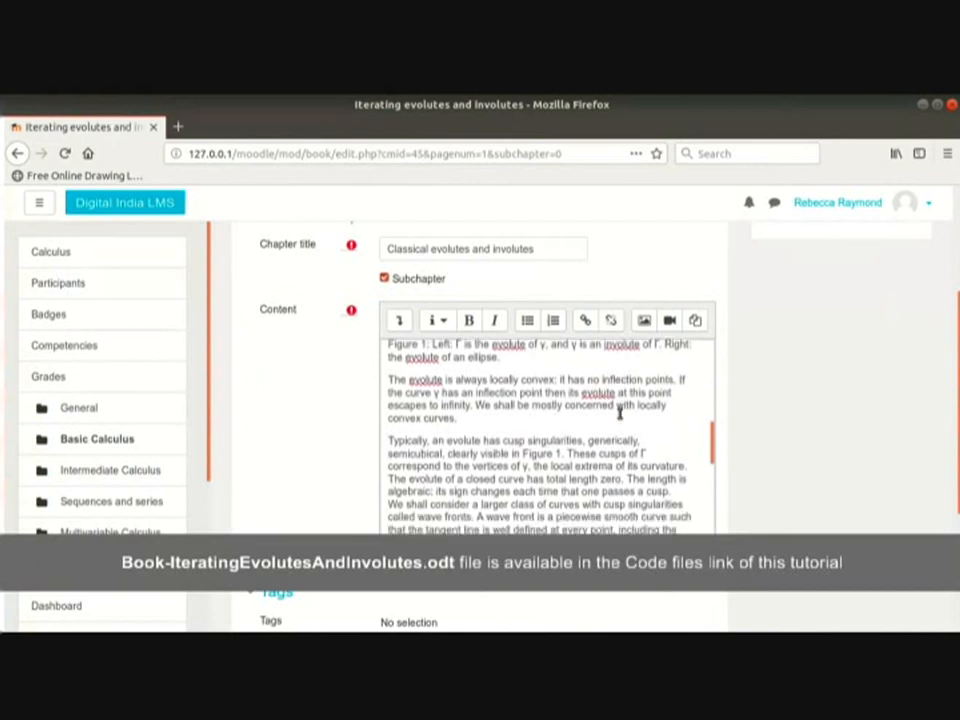
pyautogui.scroll(-3, 800, 483)
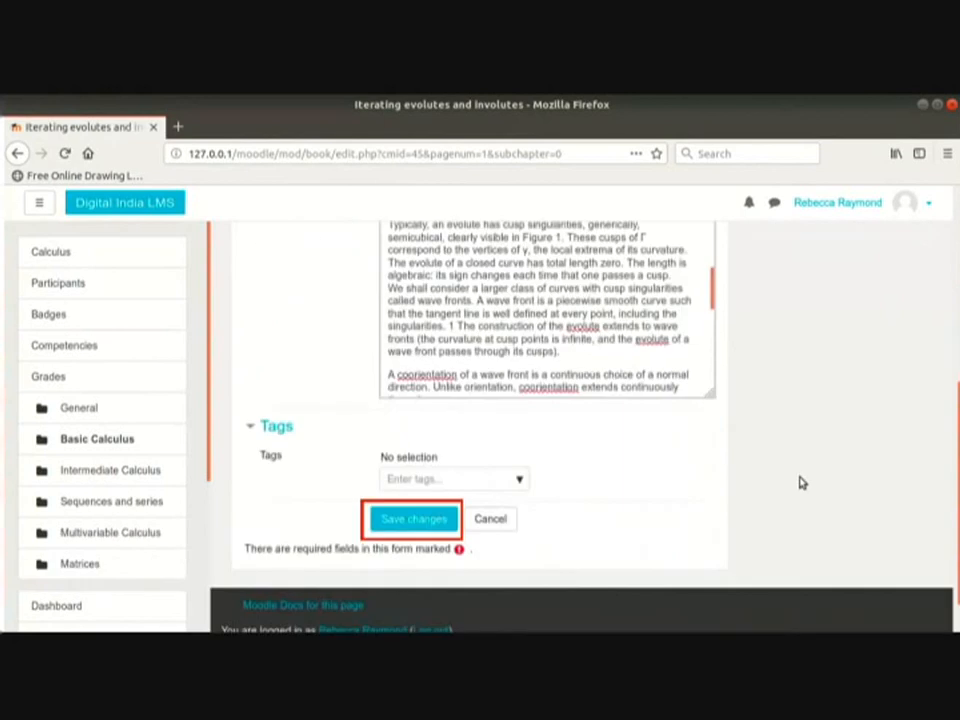
pyautogui.click(407, 520)
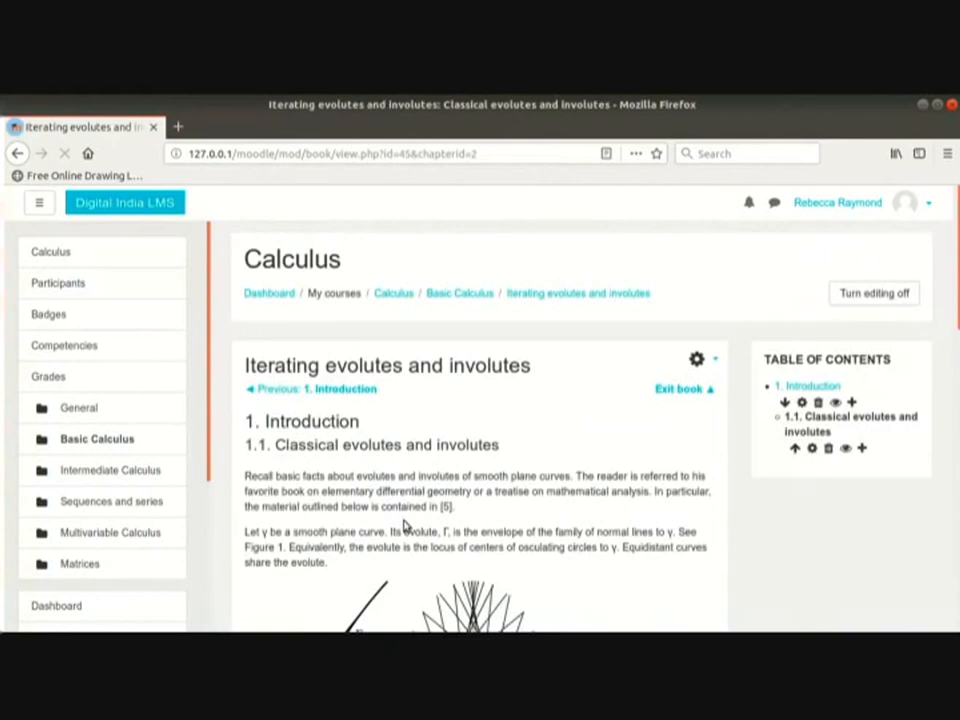
# Step: Move the "Classical evolutes and involutes" subchapter above Introduction, and move Introduction back to the first place in the table of contents
pyautogui.scroll(-3, 600, 487)
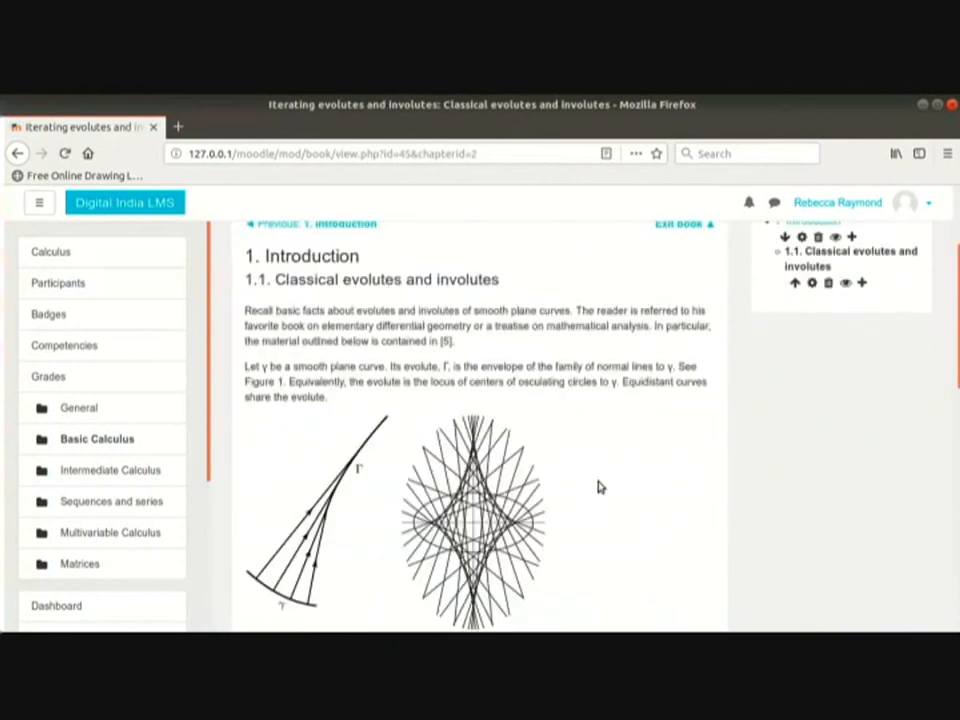
pyautogui.scroll(2, 600, 487)
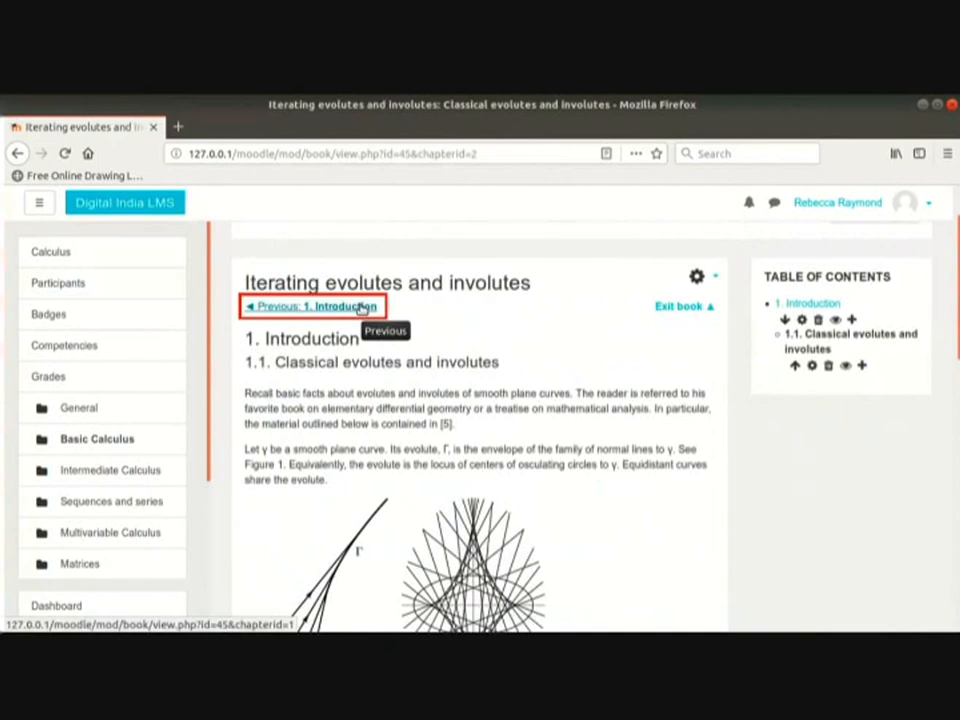
pyautogui.click(794, 367)
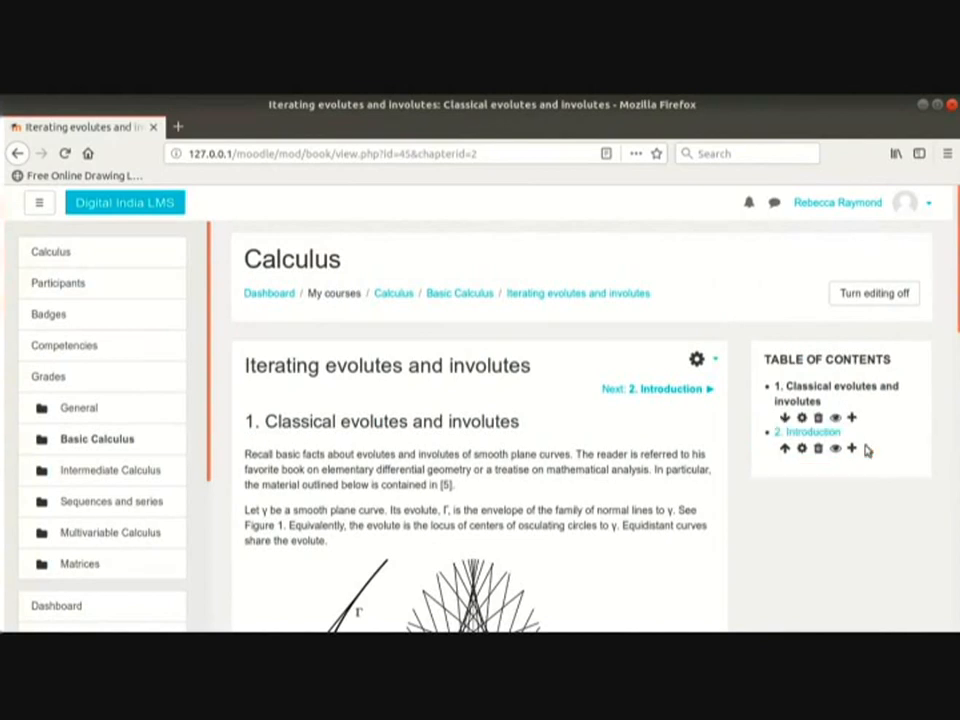
pyautogui.click(786, 449)
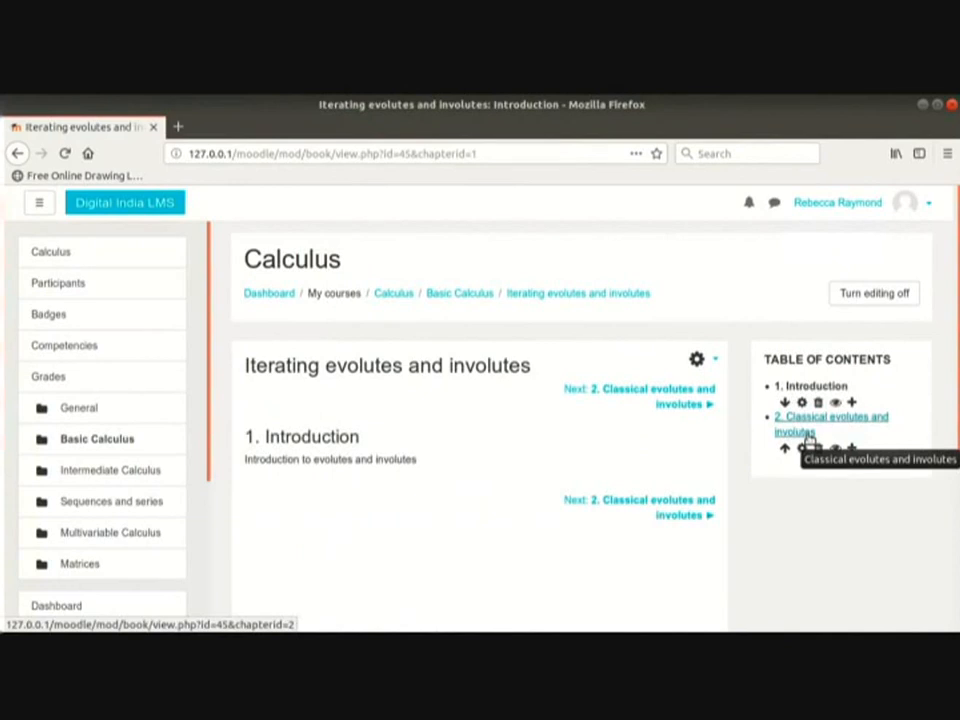
# Step: Edit the "Classical evolutes and involutes" chapter to make it a subchapter again, and save the changes
pyautogui.click(804, 451)
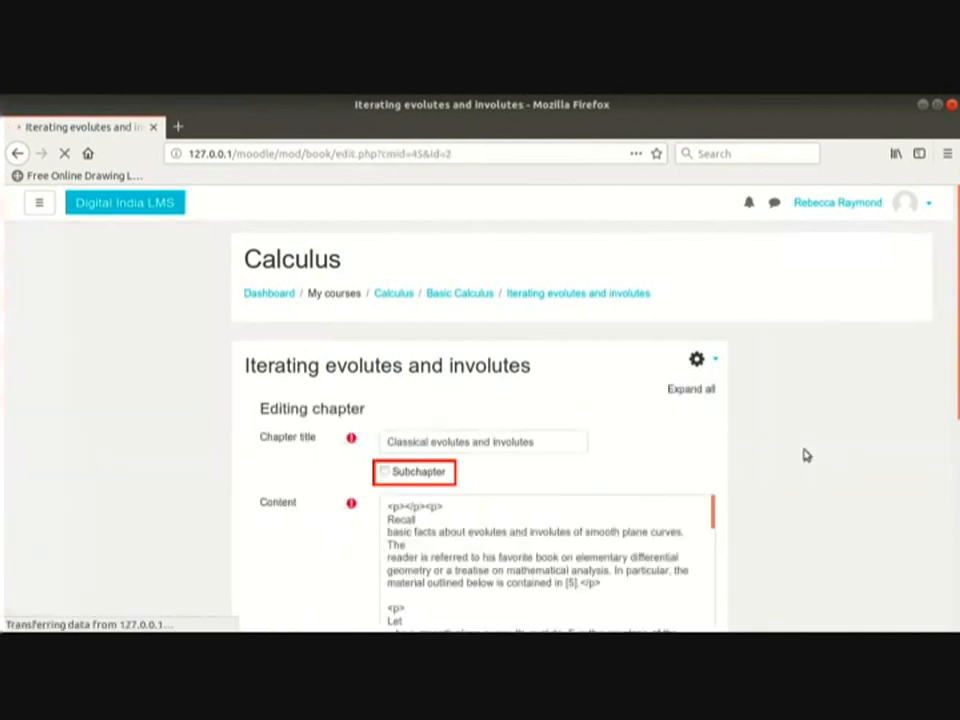
pyautogui.click(386, 474)
pyautogui.scroll(-7, 761, 495)
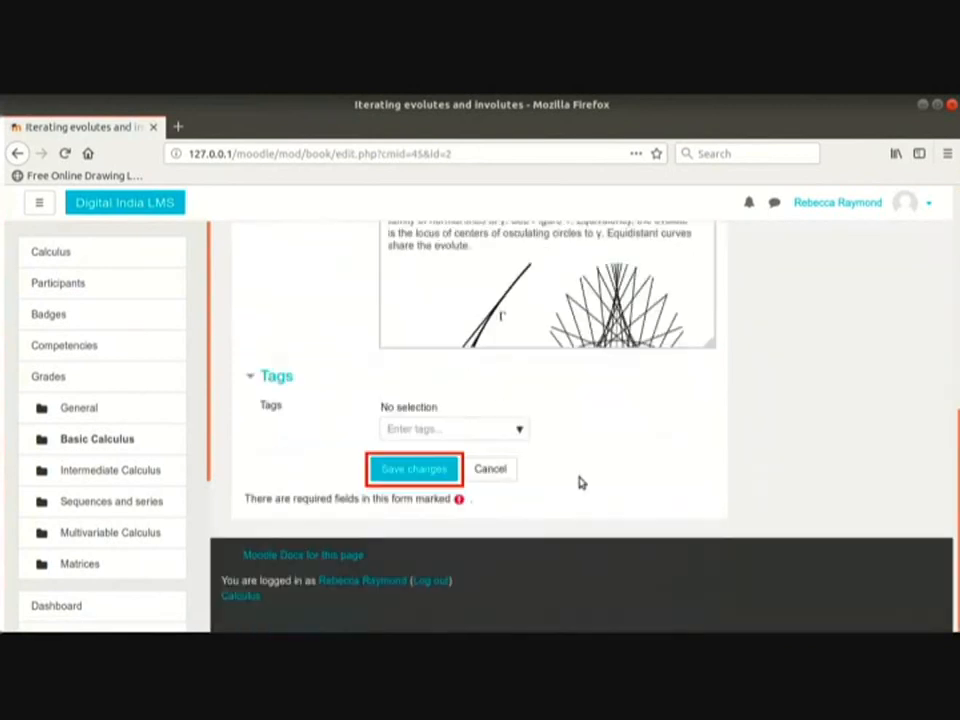
pyautogui.click(435, 470)
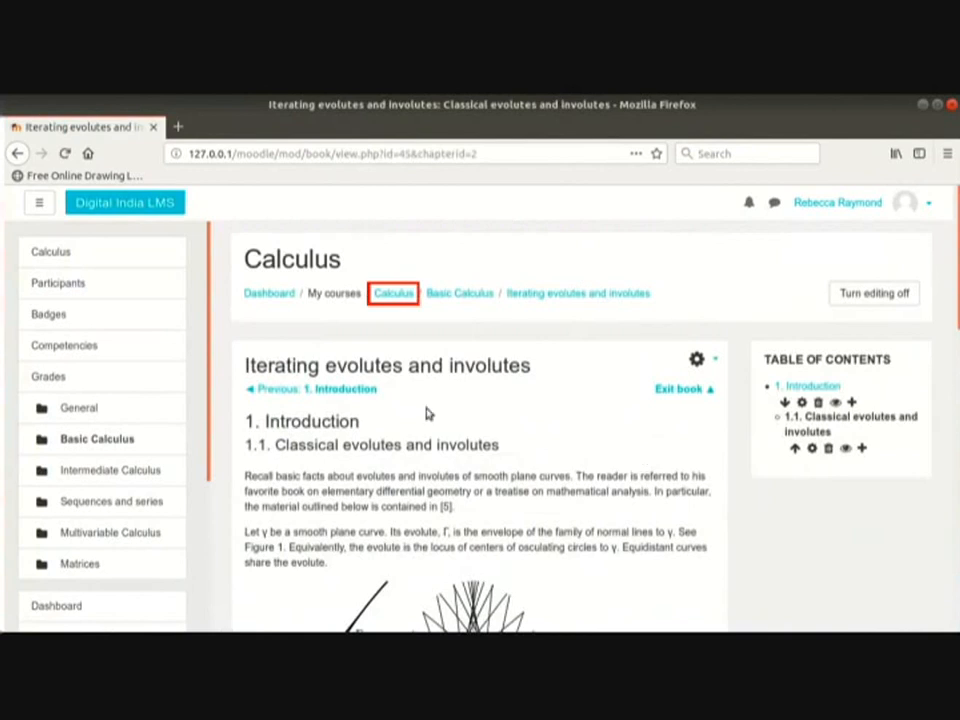
# Step: Return to the Calculus course page and move the "Evolutes of basic curves" resource above Lecture 1 Notes in Basic Calculus
pyautogui.click(398, 293)
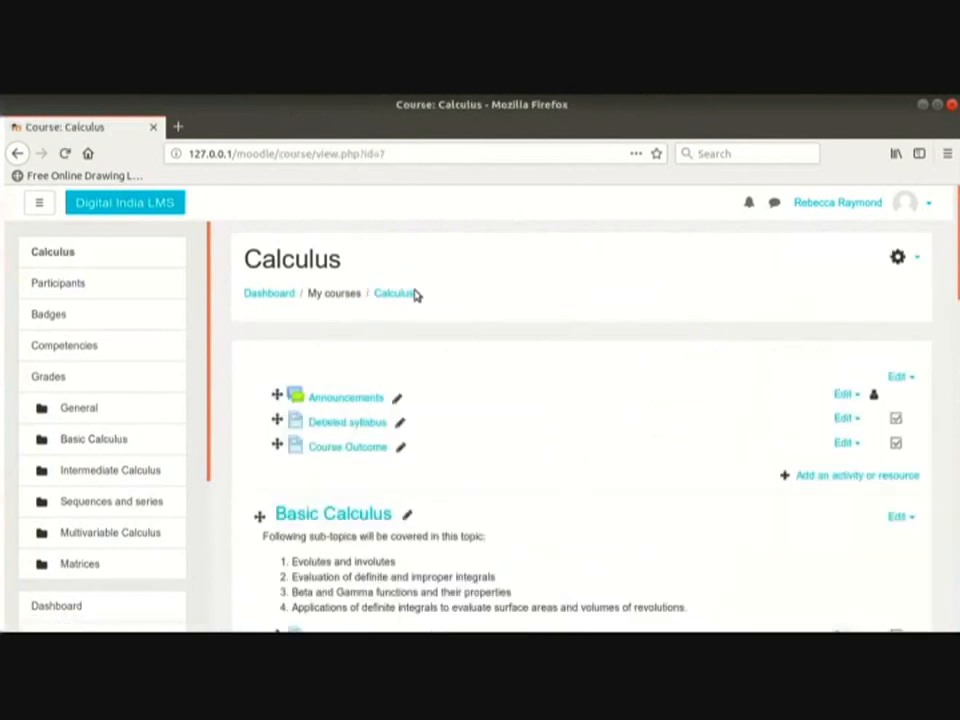
pyautogui.scroll(-4, 450, 450)
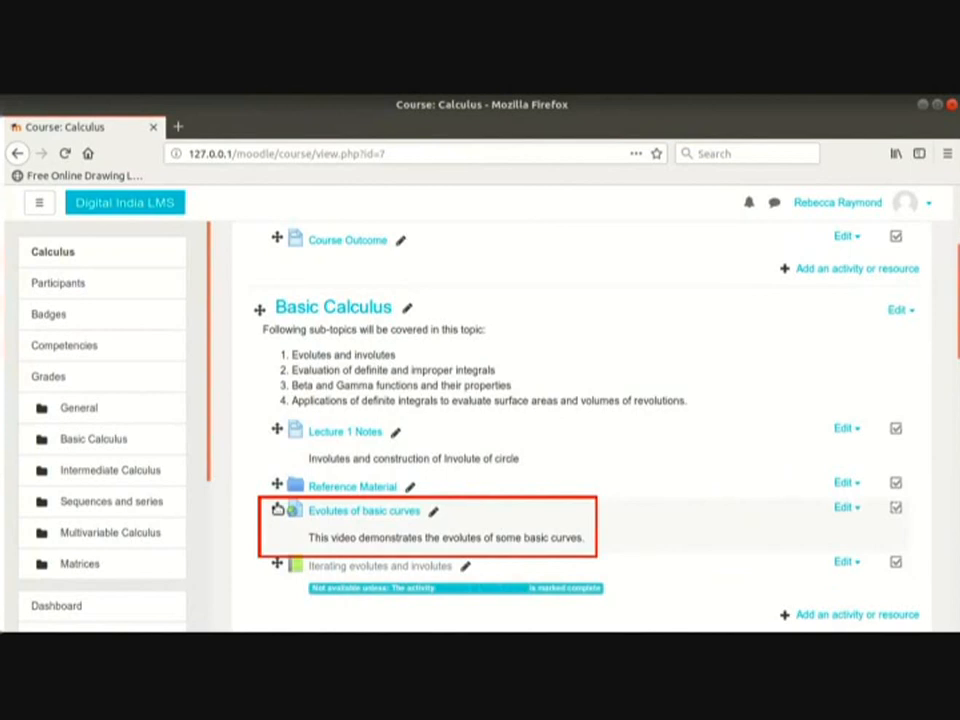
pyautogui.moveTo(277, 508); pyautogui.dragTo(291, 415)
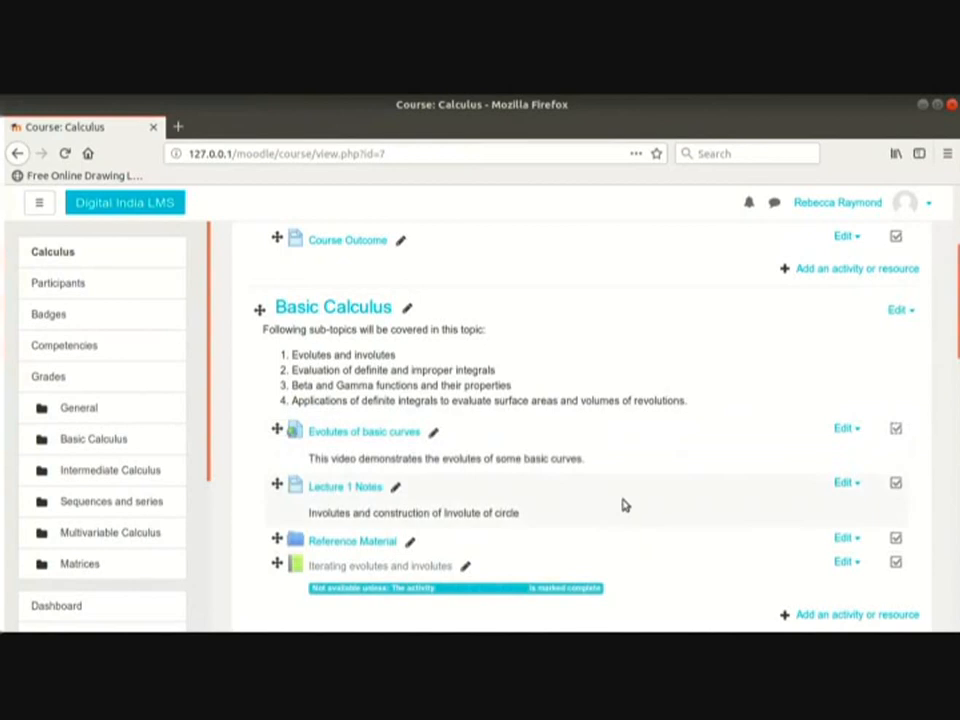
# Step: Indent Lecture 1 Notes one level to the right in Basic Calculus, and move it back to its original indentation
pyautogui.click(838, 485)
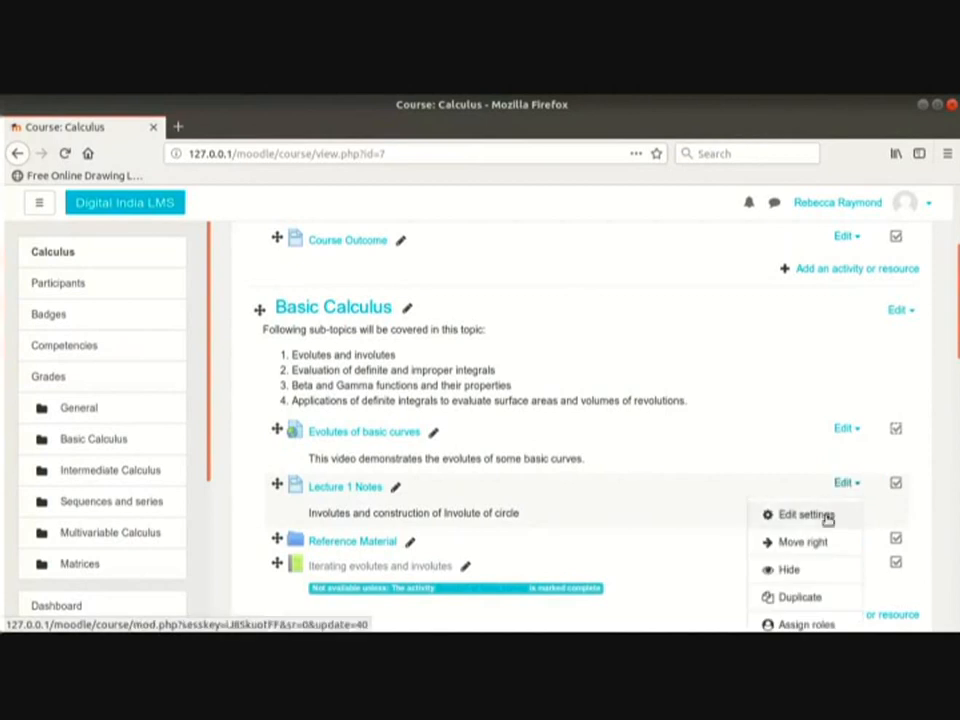
pyautogui.scroll(-1, 806, 570)
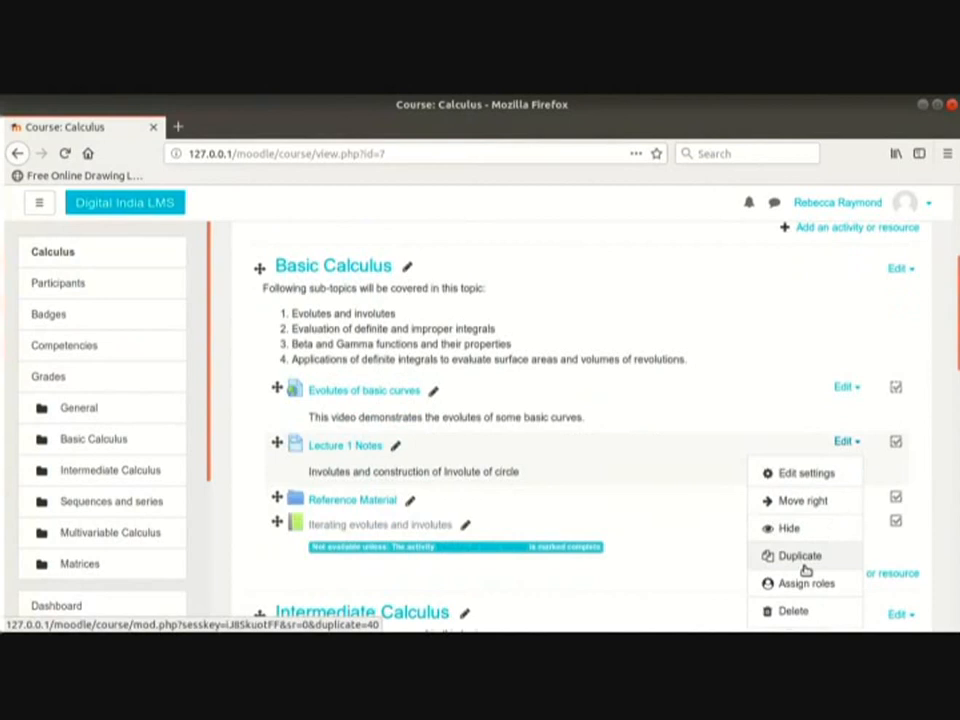
pyautogui.scroll(-1, 806, 568)
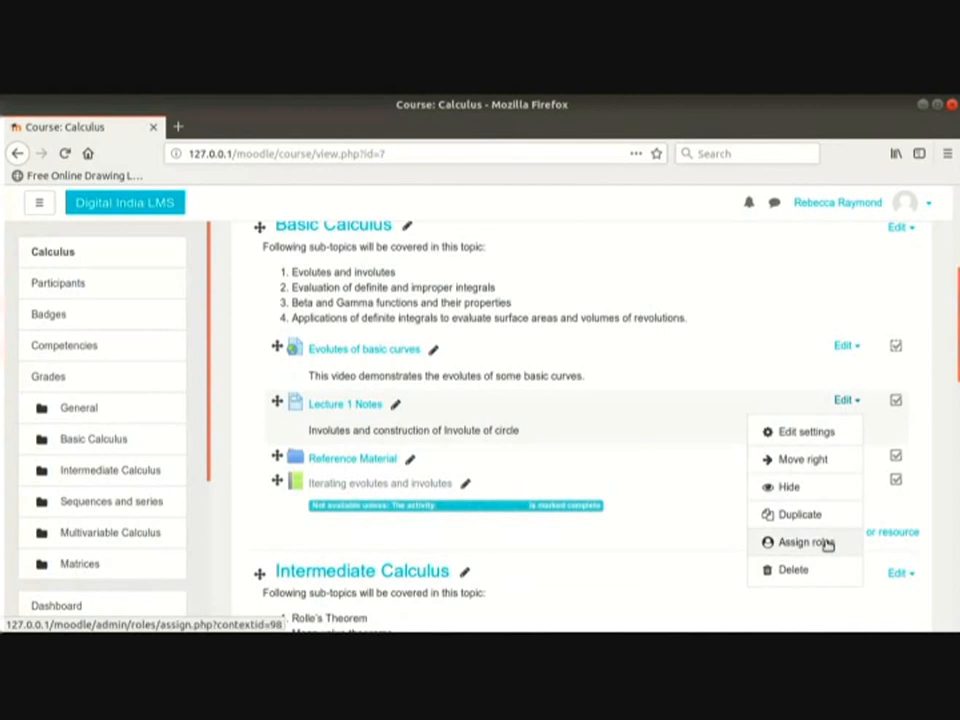
pyautogui.click(833, 466)
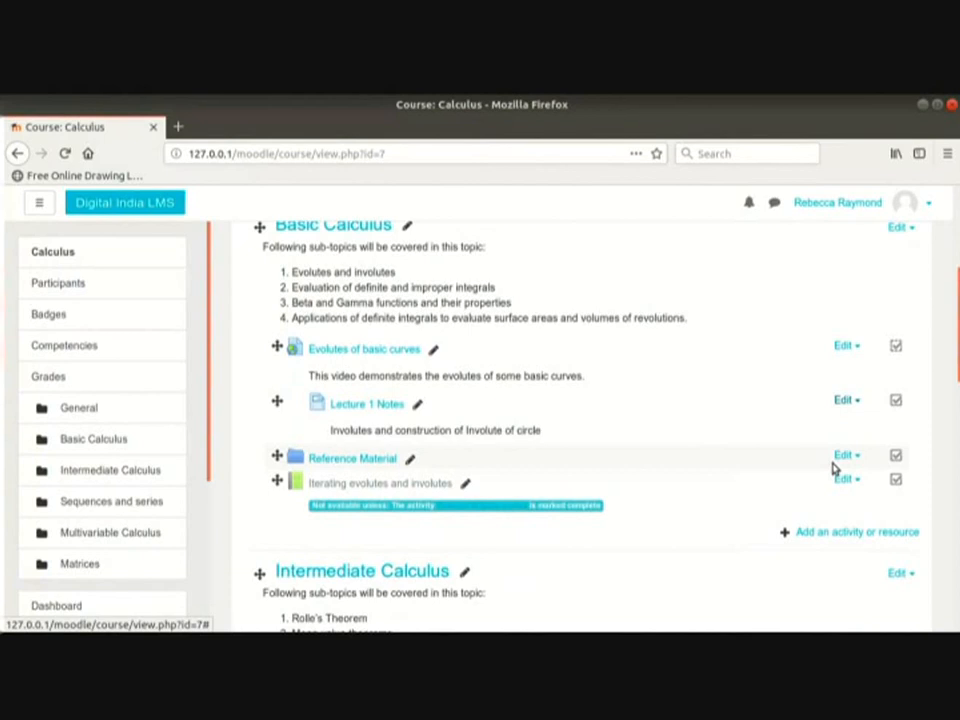
pyautogui.click(846, 400)
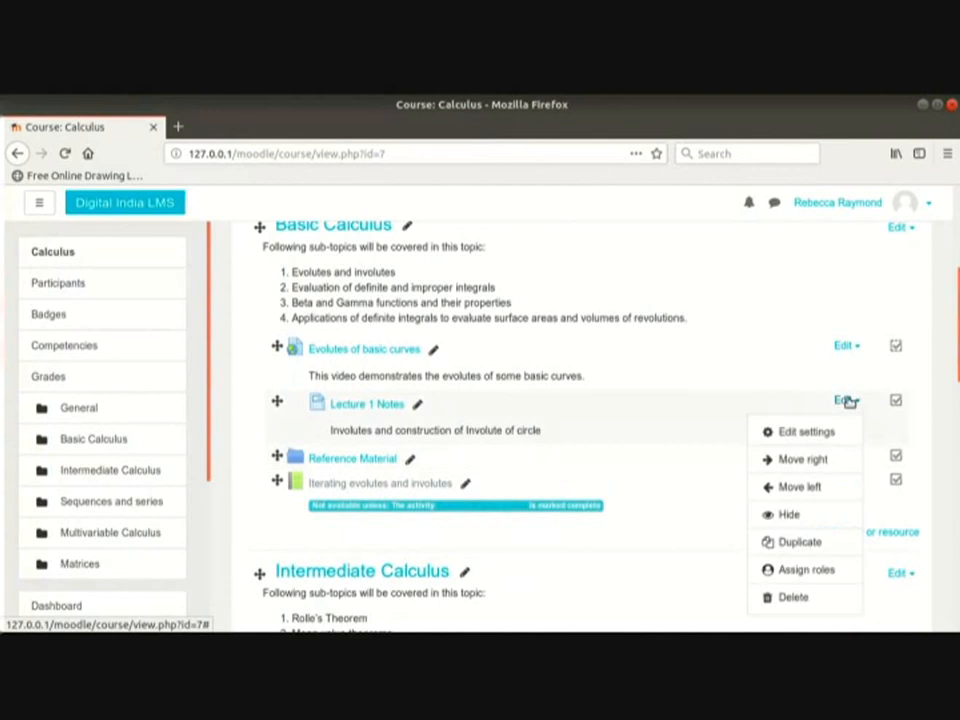
pyautogui.click(822, 489)
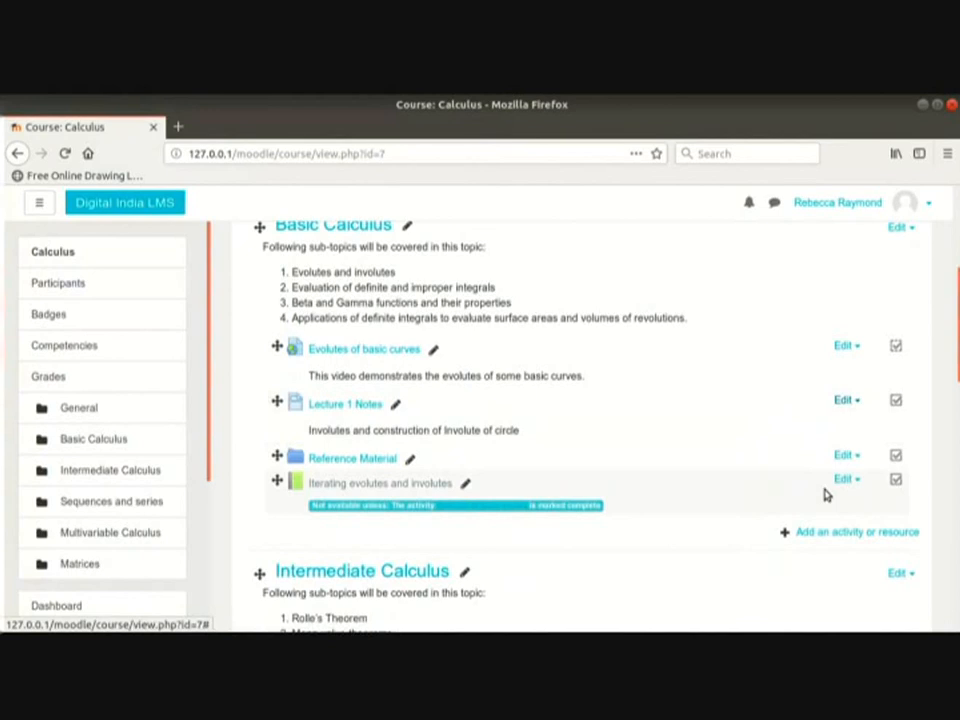
# Step: Log out of the teacher account and open the Calculus course from a student account
pyautogui.scroll(3, 840, 320)
pyautogui.click(876, 204)
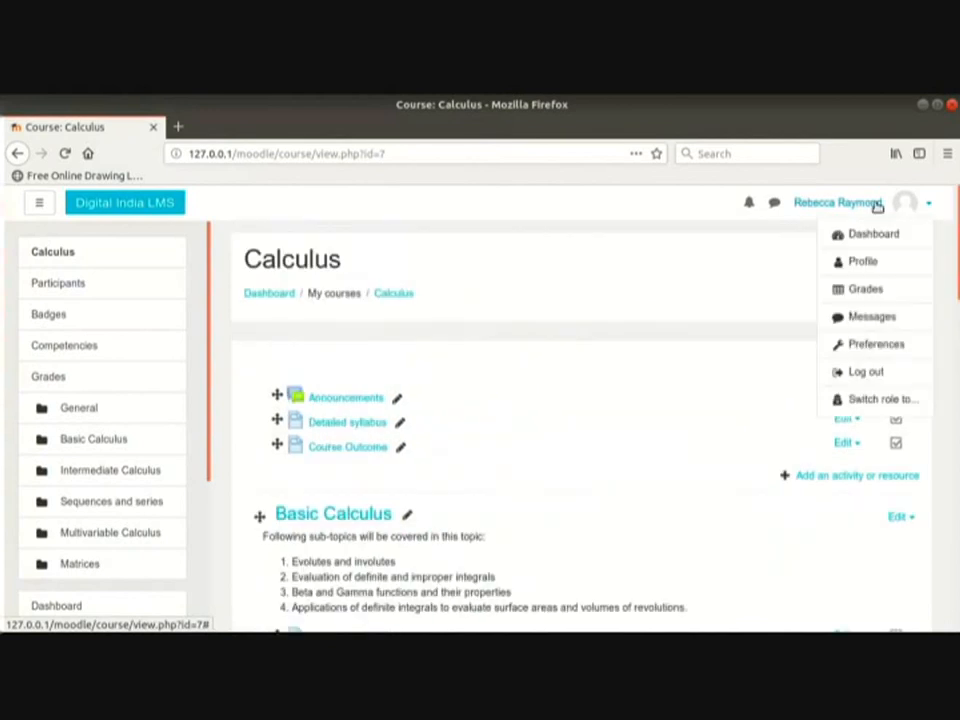
pyautogui.click(872, 377)
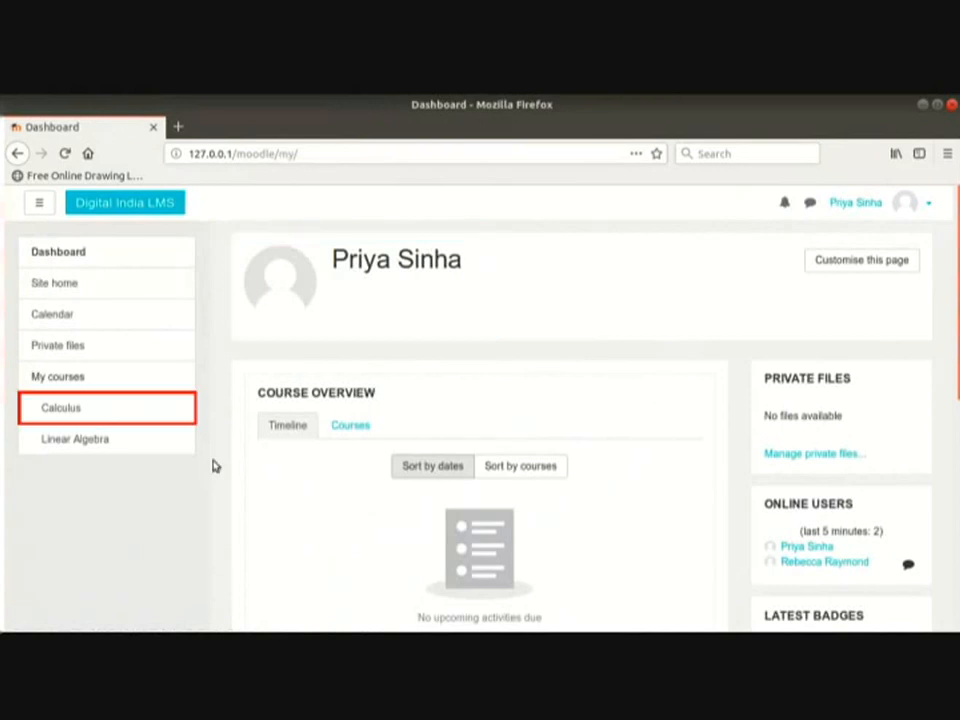
pyautogui.click(73, 412)
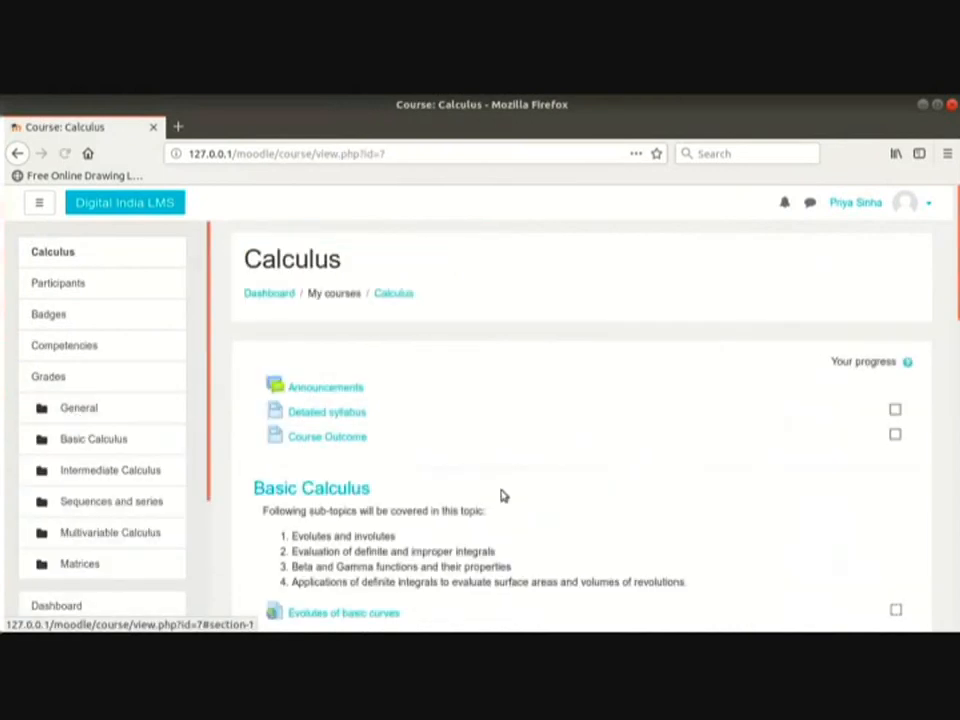
# Step: Open the "Evolutes of basic curves" video as the student, and return to the course to check its completion mark and the book's access
pyautogui.scroll(-2, 510, 492)
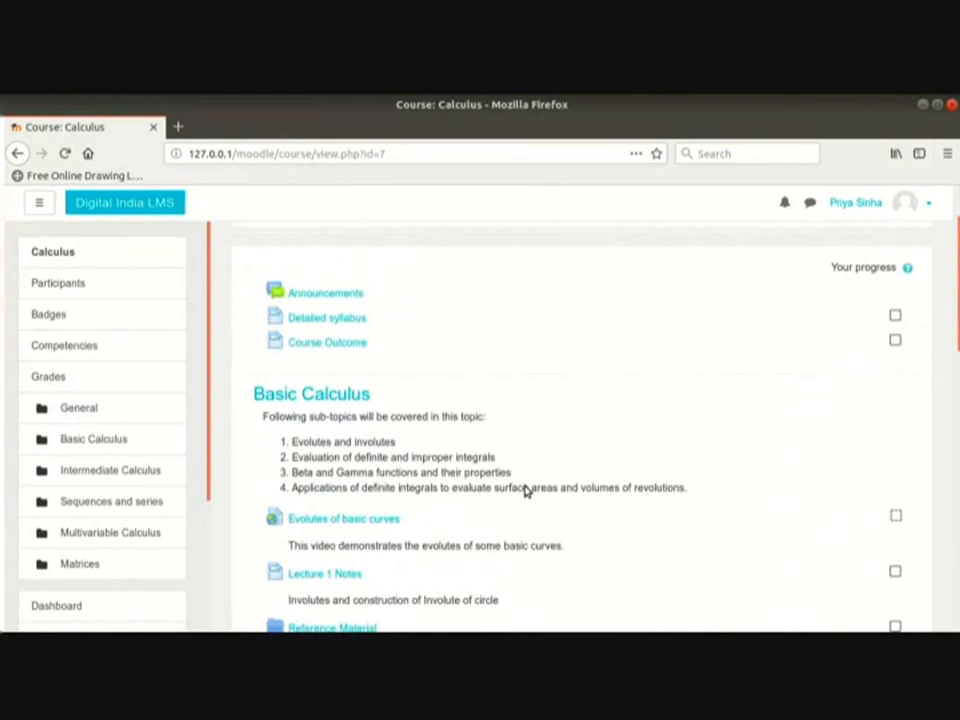
pyautogui.scroll(-4, 525, 490)
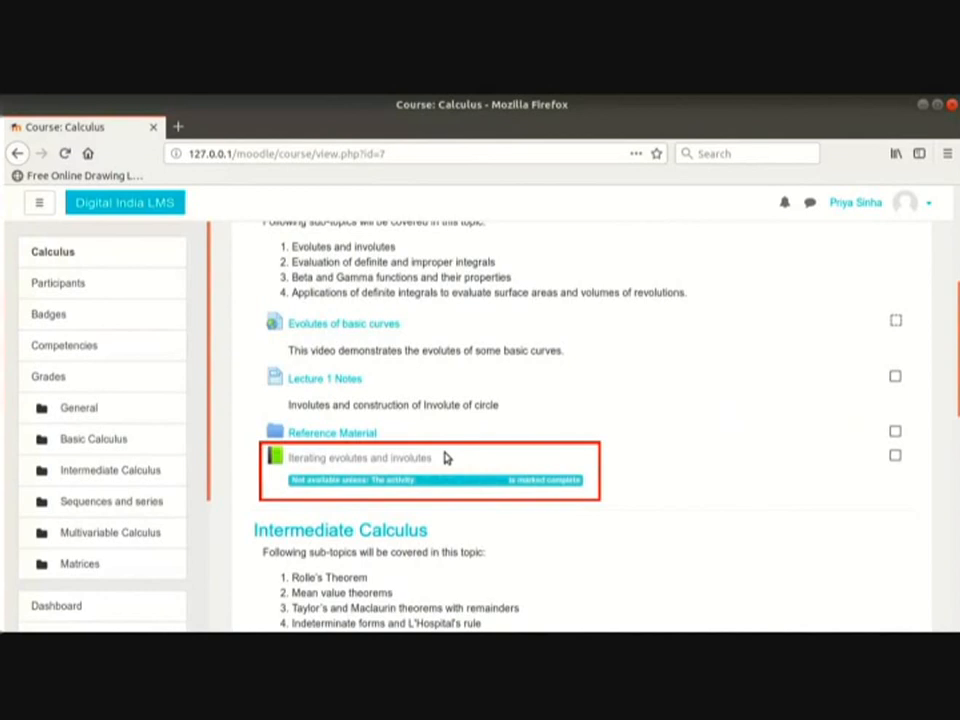
pyautogui.scroll(1, 446, 456)
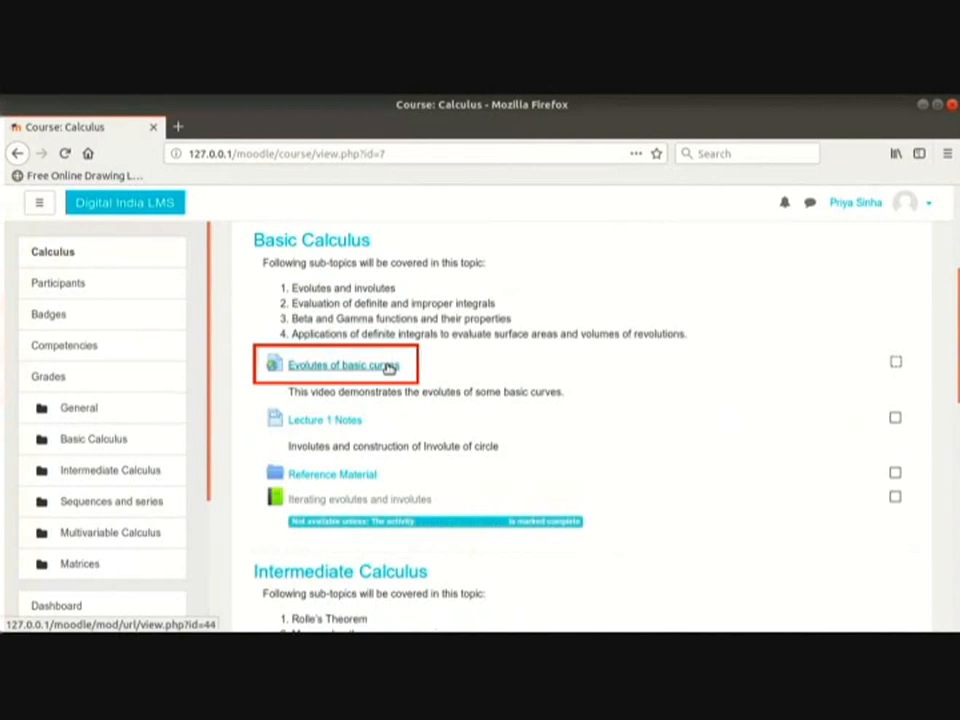
pyautogui.click(389, 368)
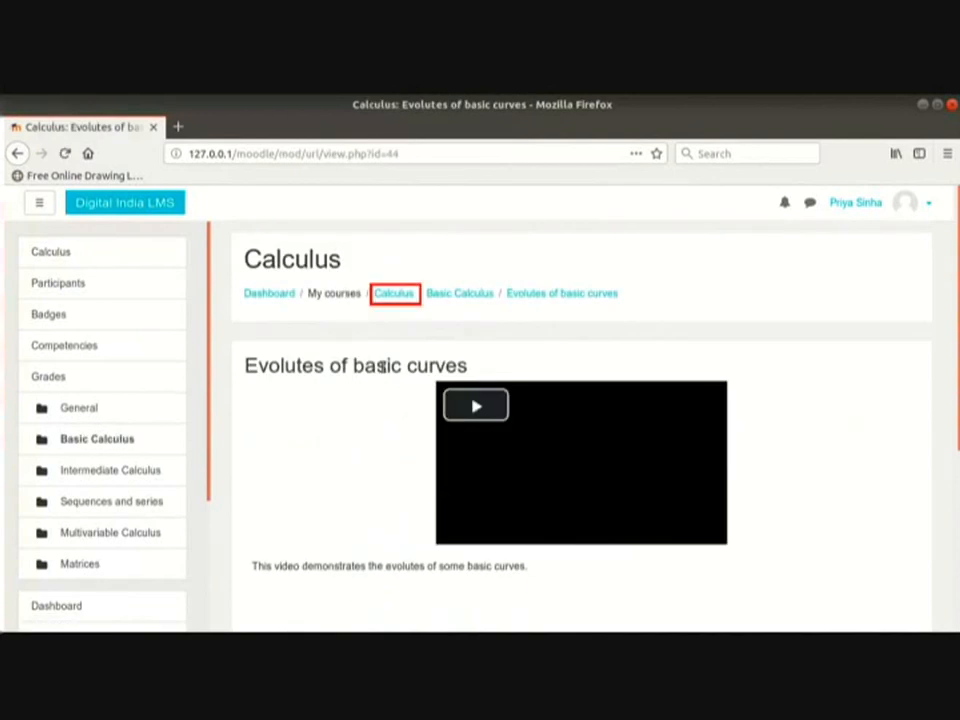
pyautogui.click(388, 293)
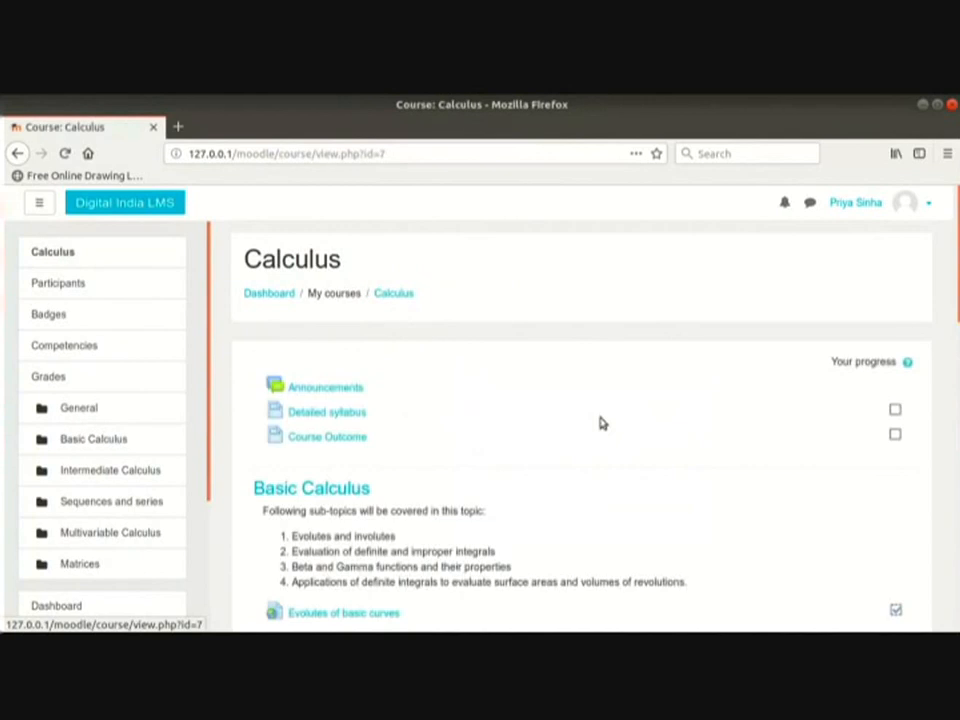
pyautogui.scroll(-2, 602, 422)
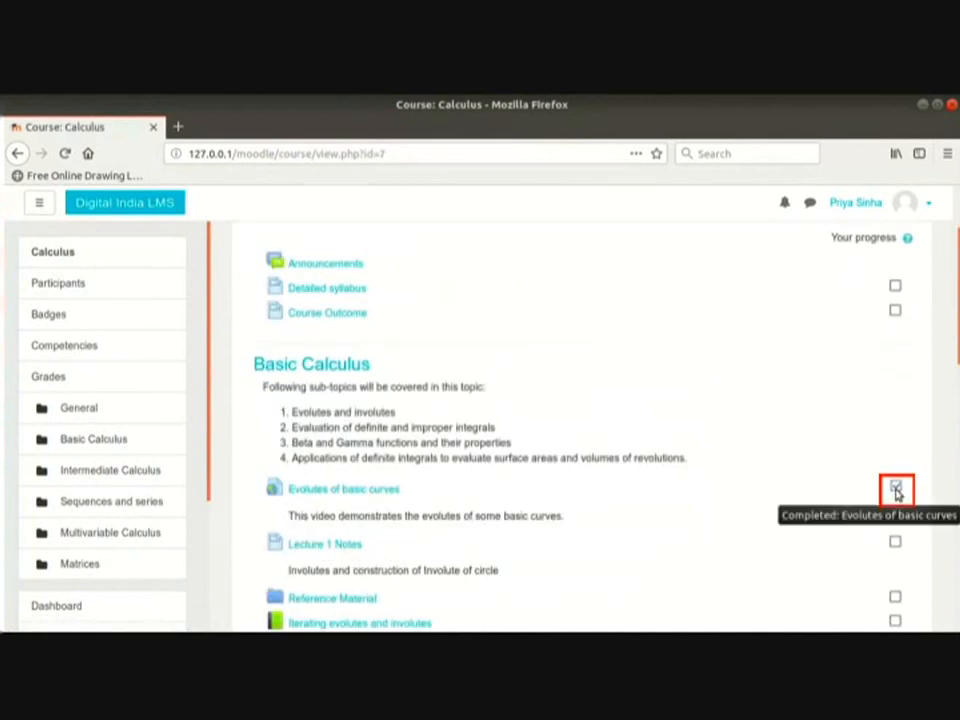
pyautogui.scroll(-2, 452, 508)
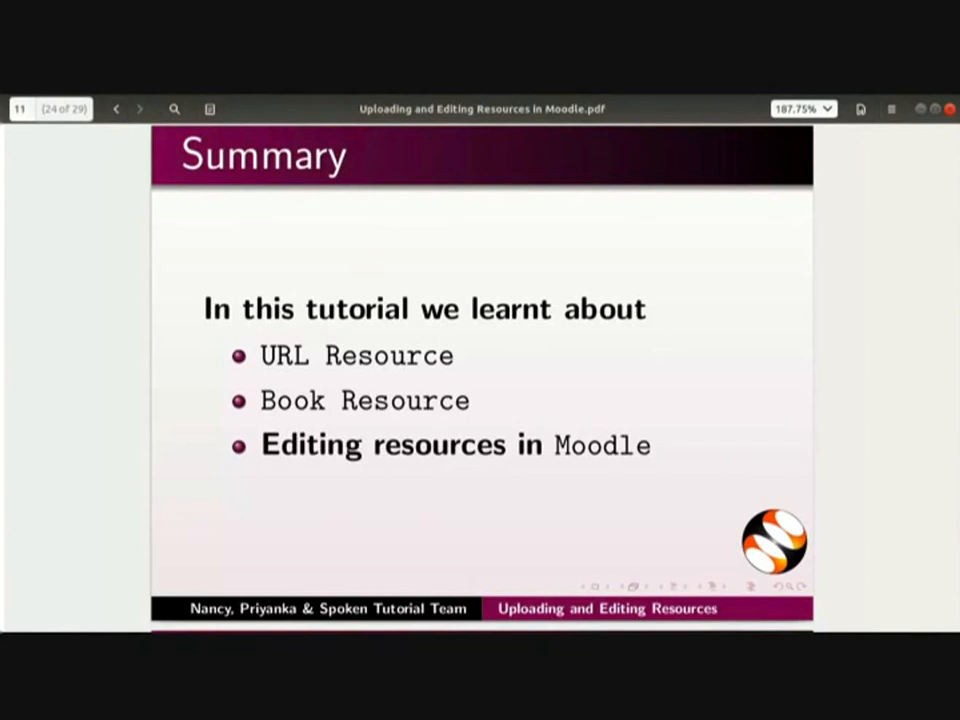
pyautogui.press('pagedown')
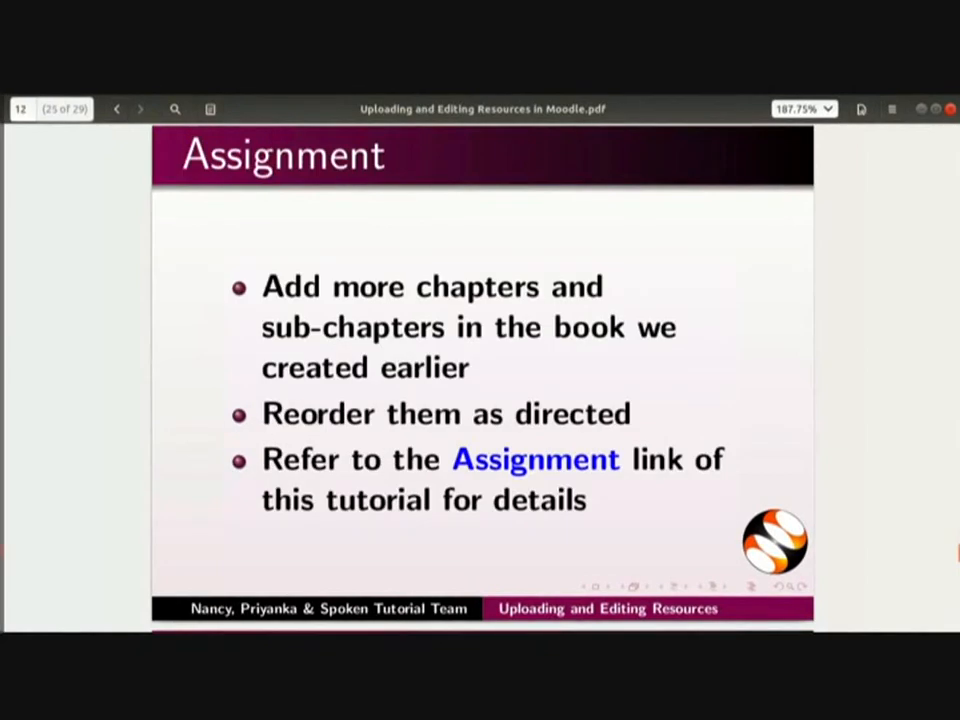